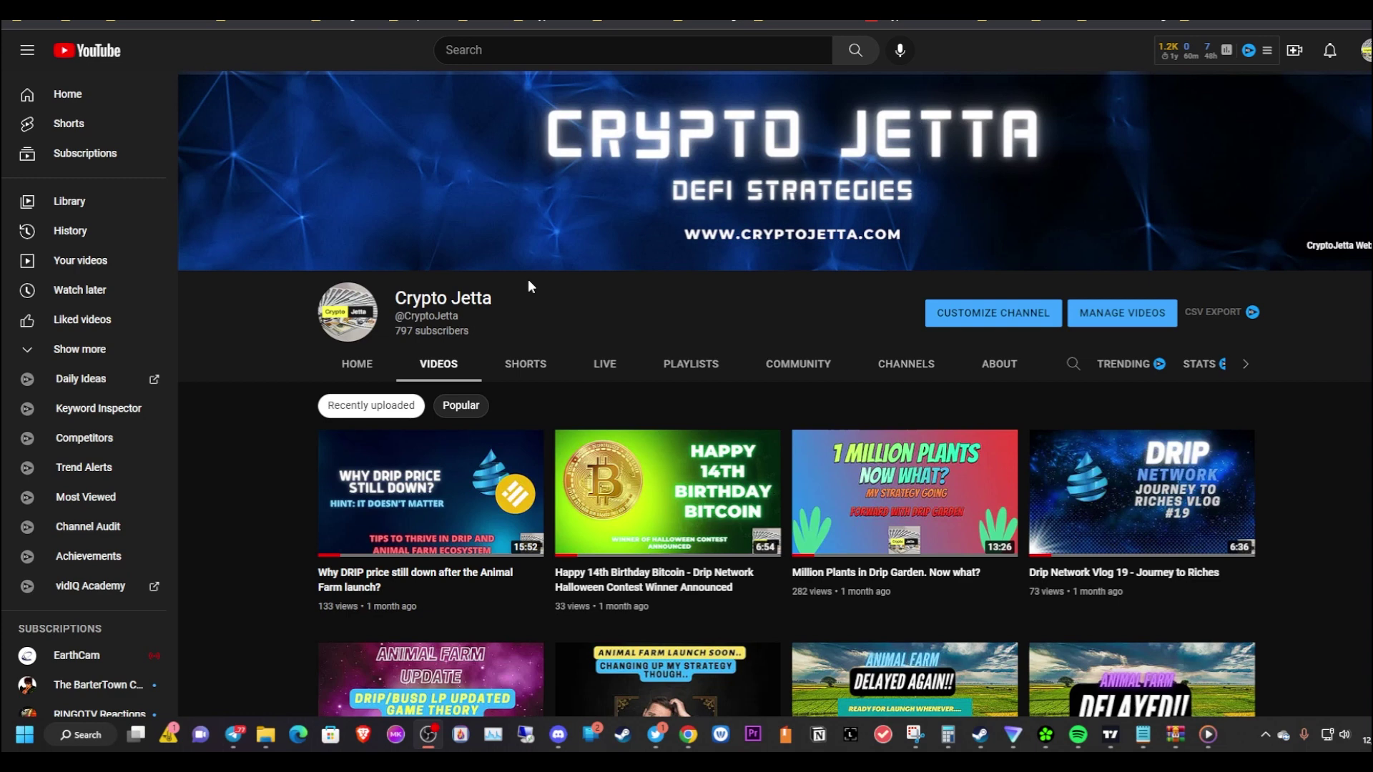
Switch to the DripFi dashboard showing 19.417 DRIP available and 662.618 DRIP deposited
{"action": "key", "text": "alt+Tab"}
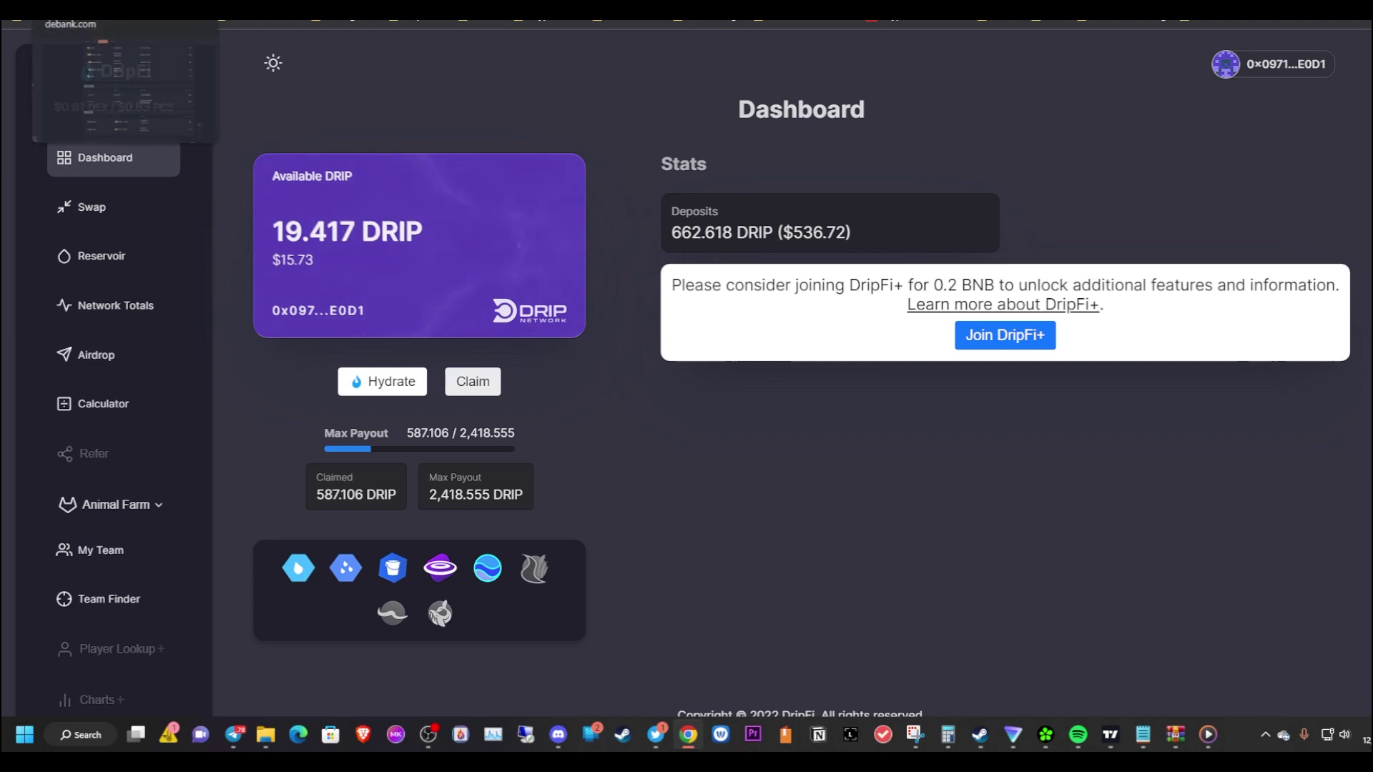
Review Animal Farm balances on DeBank, then go to the Farms page showing ≈$0.61 daily earnings
{"action": "key", "text": "ctrl+Tab"}
{"action": "scroll", "coordinate": [950, 342], "scroll_direction": "up", "scroll_amount": 10}
{"action": "scroll", "coordinate": [948, 347], "scroll_direction": "down", "scroll_amount": 12}
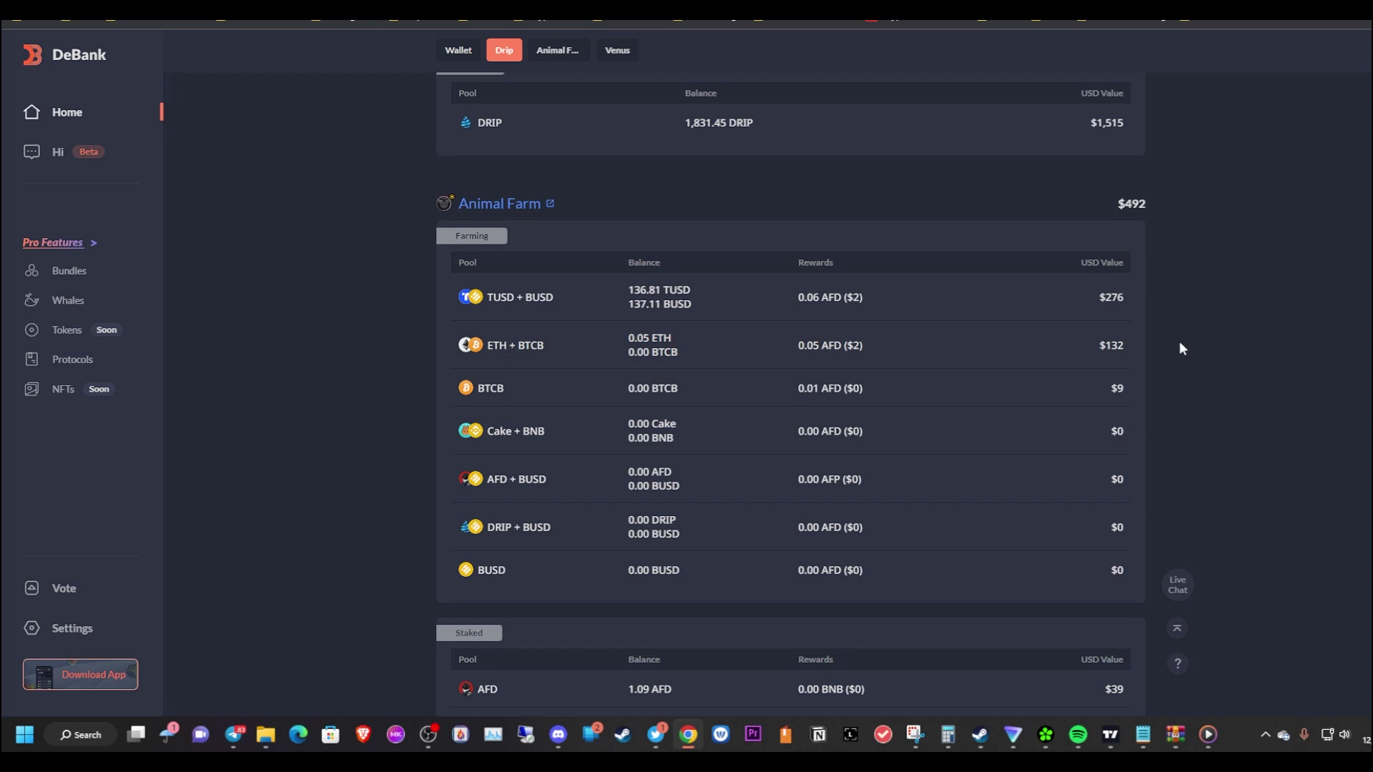
{"action": "scroll", "coordinate": [414, 407], "scroll_direction": "down", "scroll_amount": 6}
{"action": "scroll", "coordinate": [465, 468], "scroll_direction": "up", "scroll_amount": 3}
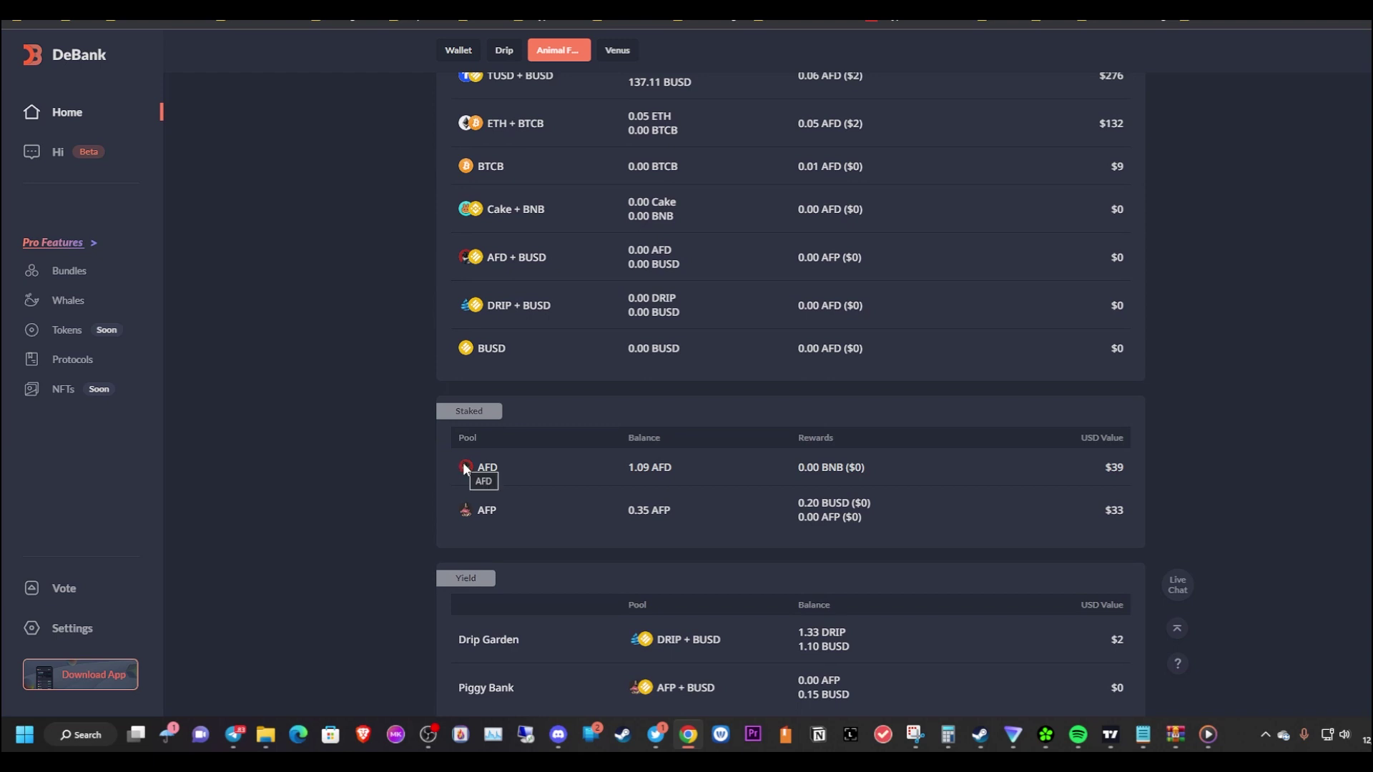
{"action": "scroll", "coordinate": [544, 501], "scroll_direction": "up", "scroll_amount": 1}
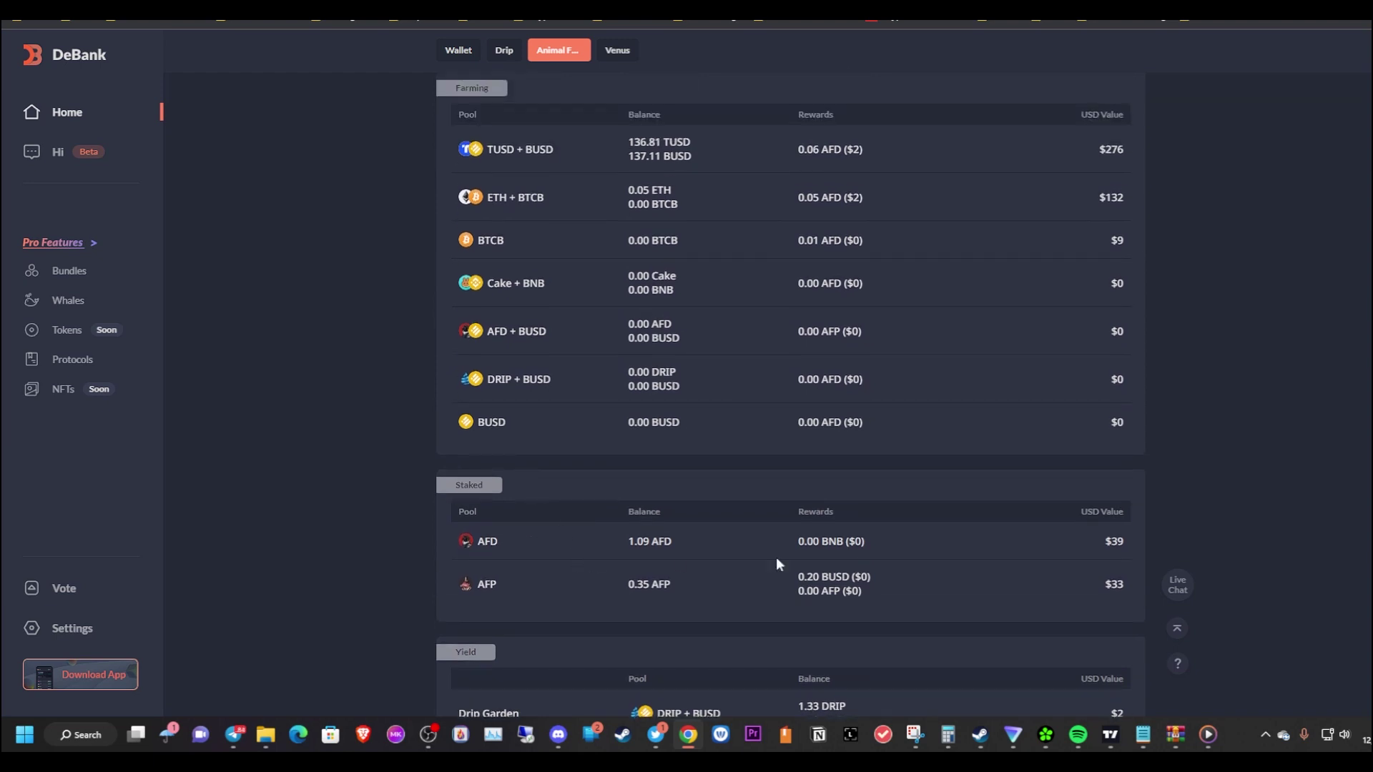
{"action": "scroll", "coordinate": [587, 250], "scroll_direction": "up", "scroll_amount": 1}
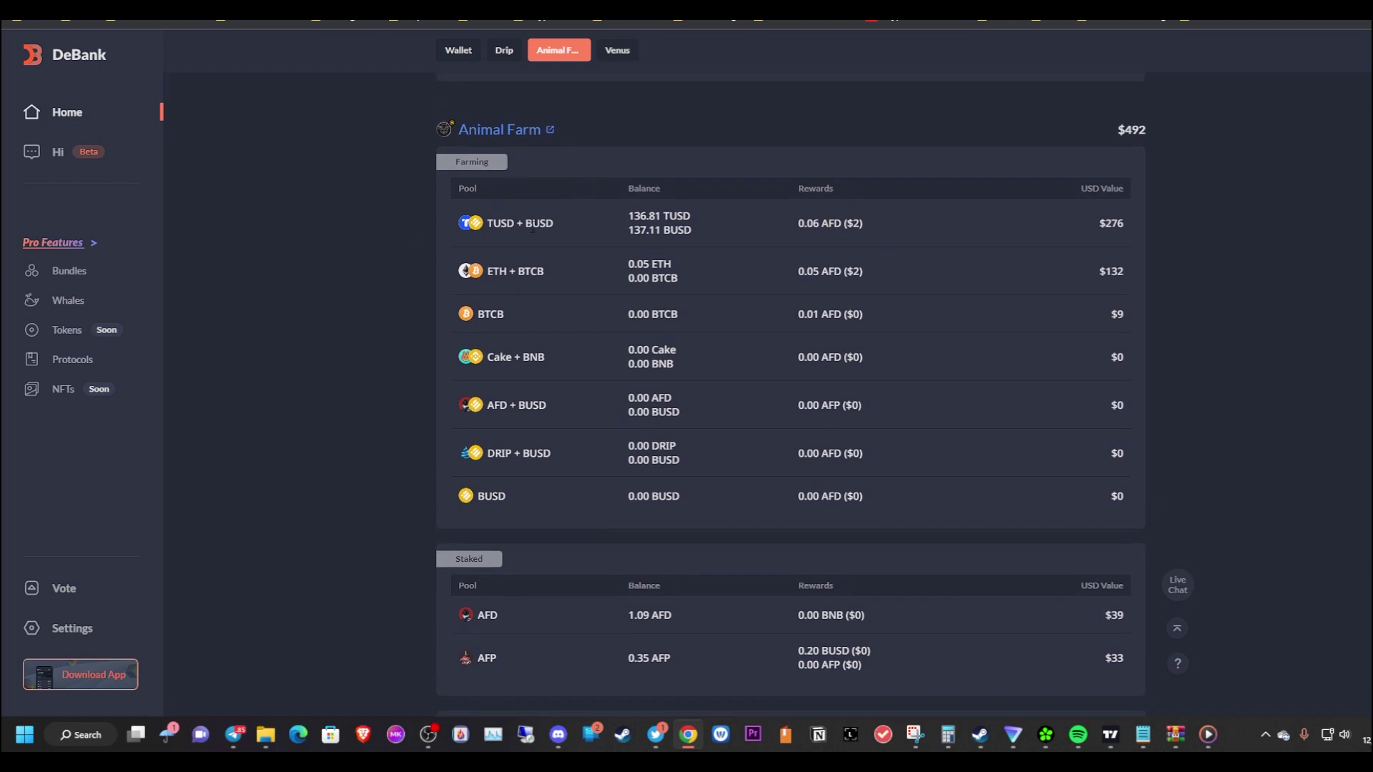
{"action": "scroll", "coordinate": [512, 585], "scroll_direction": "down", "scroll_amount": 1}
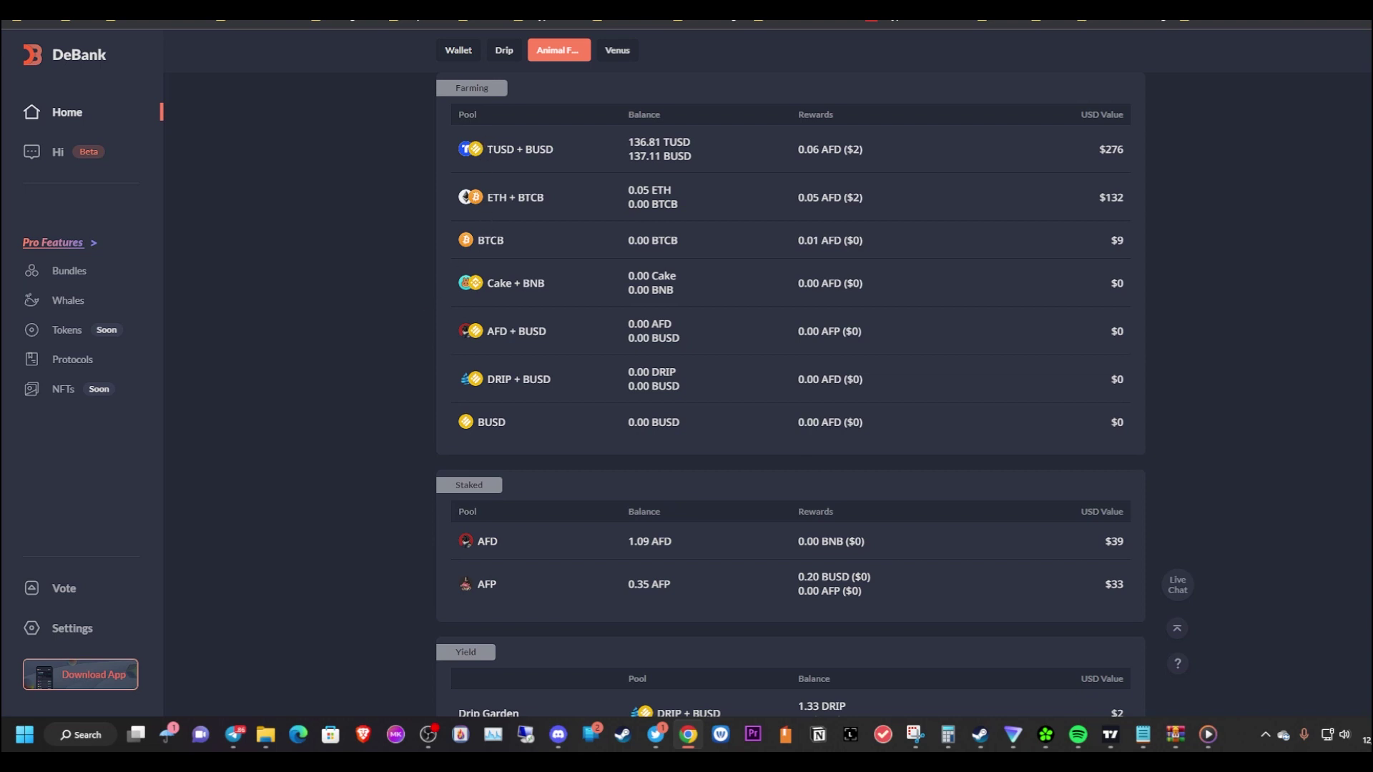
{"action": "key", "text": "alt+Tab"}
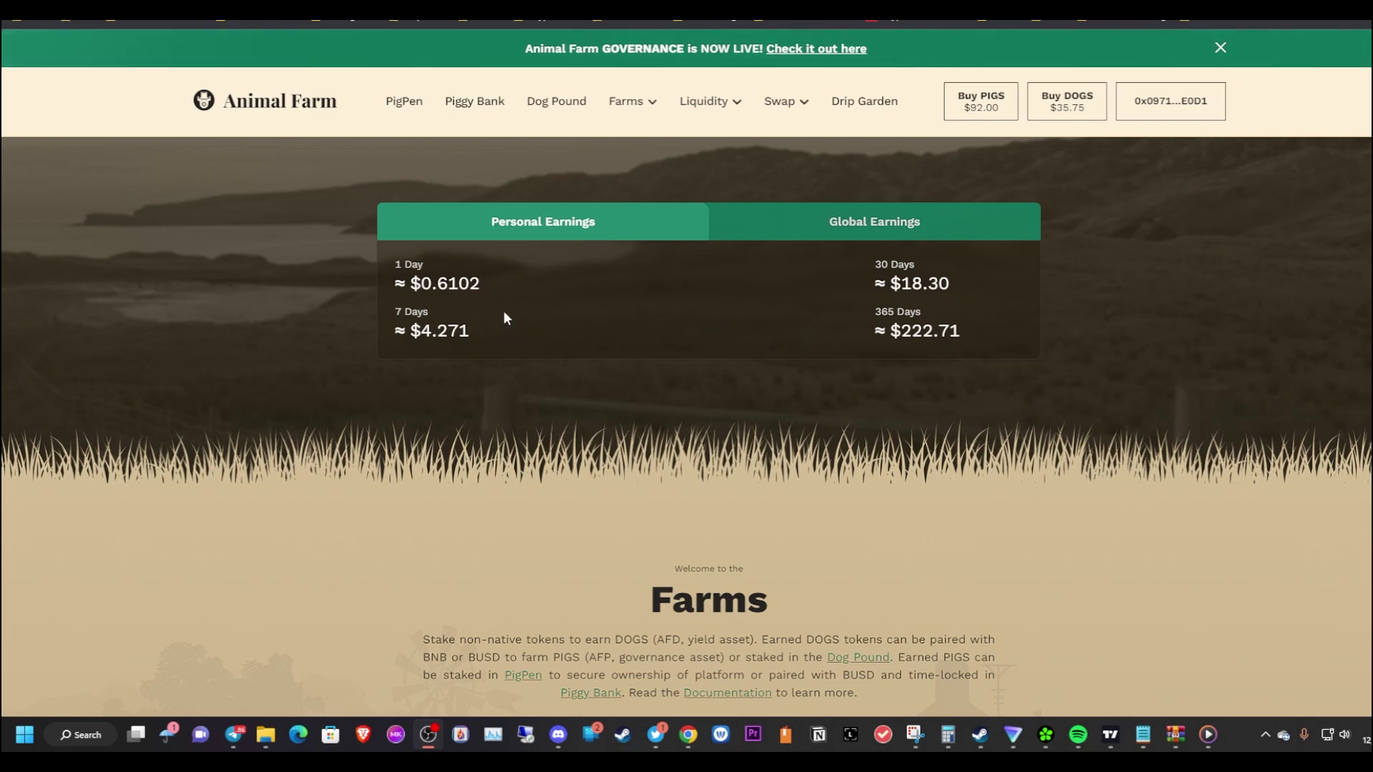
{"action": "scroll", "coordinate": [622, 300], "scroll_direction": "down", "scroll_amount": 12}
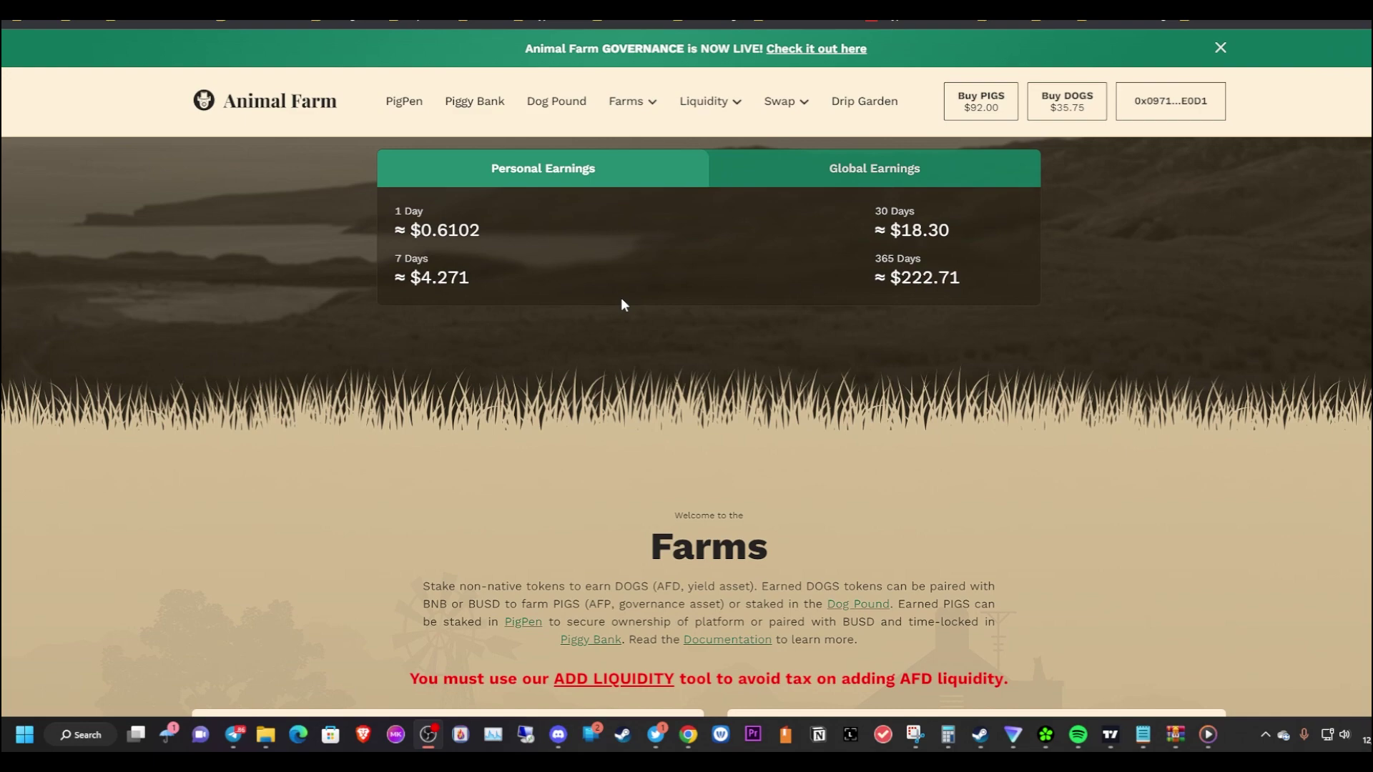
{"action": "scroll", "coordinate": [771, 309], "scroll_direction": "down", "scroll_amount": 5}
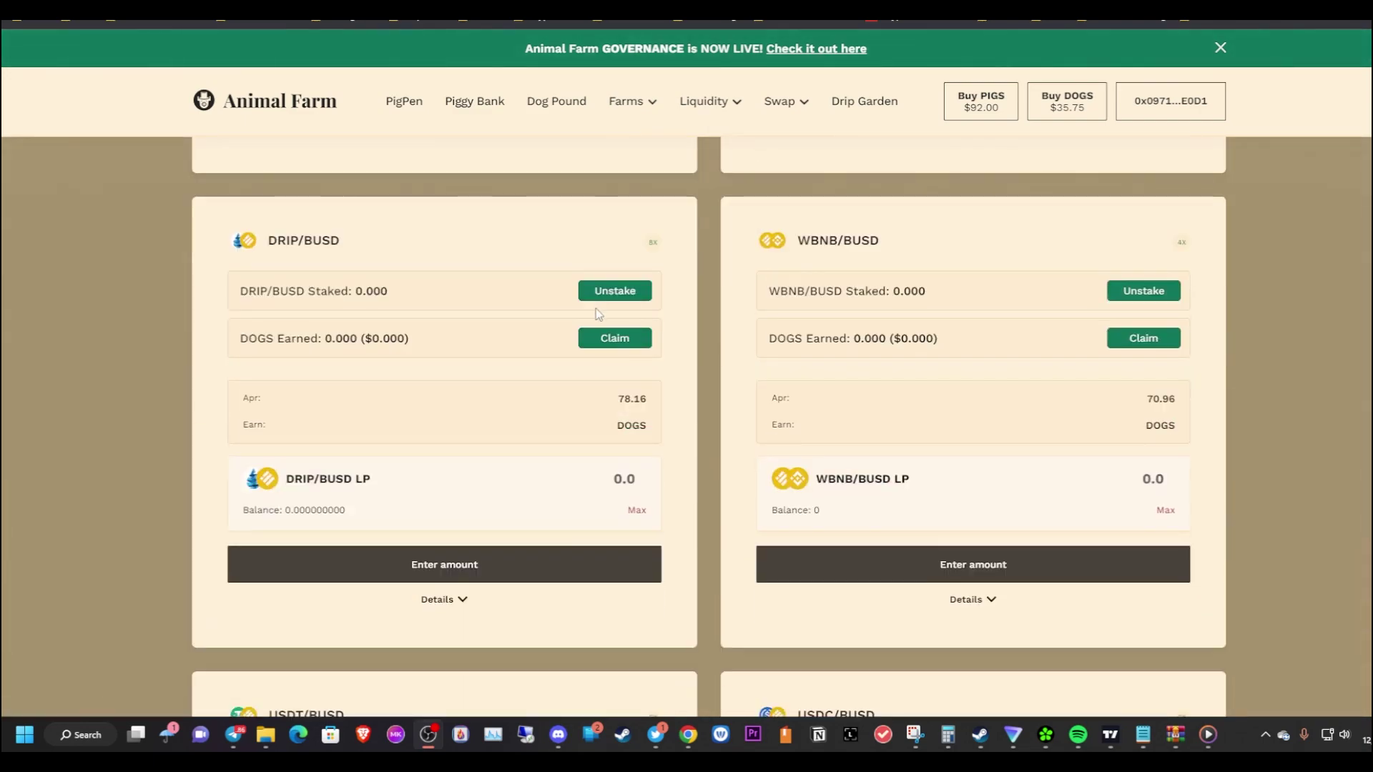
{"action": "scroll", "coordinate": [581, 308], "scroll_direction": "up", "scroll_amount": 2}
{"action": "scroll", "coordinate": [581, 307], "scroll_direction": "up", "scroll_amount": 7}
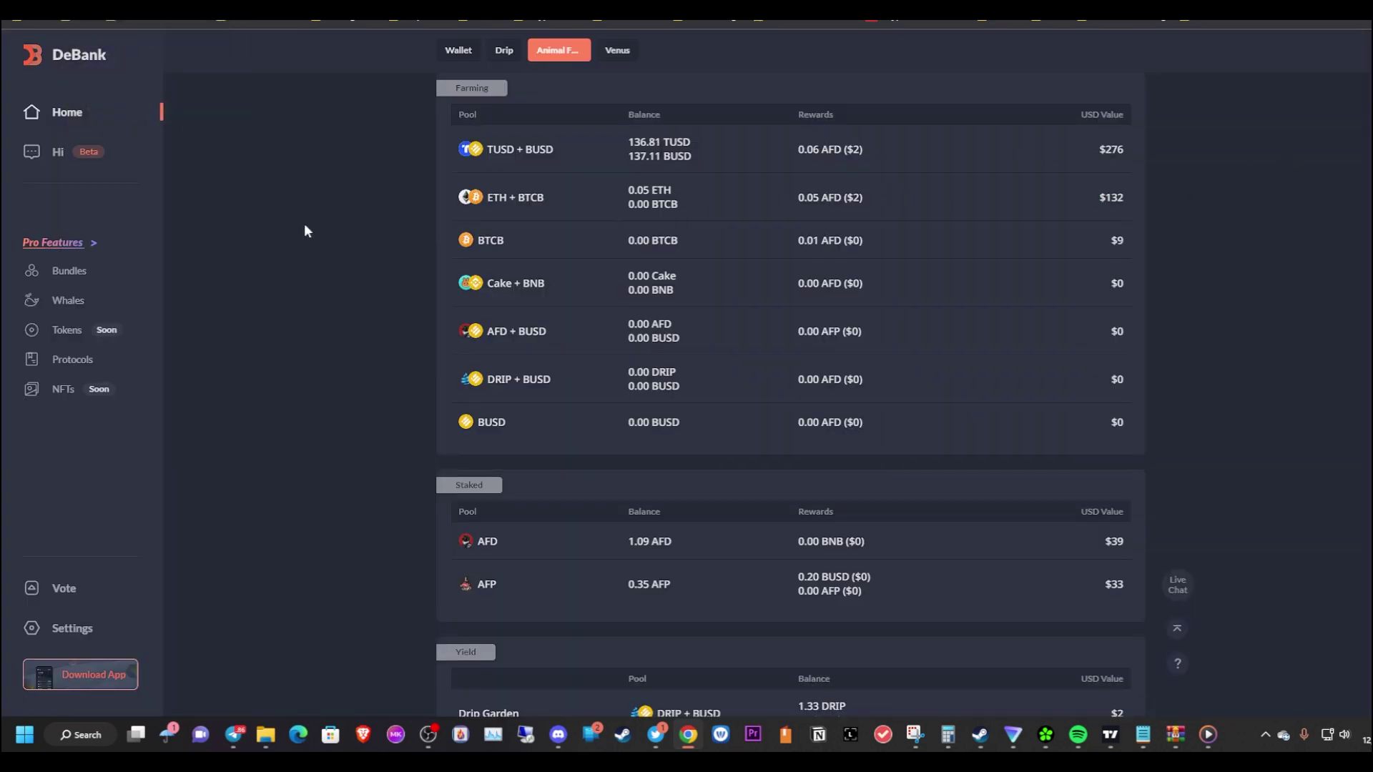
{"action": "scroll", "coordinate": [304, 231], "scroll_direction": "up", "scroll_amount": 3}
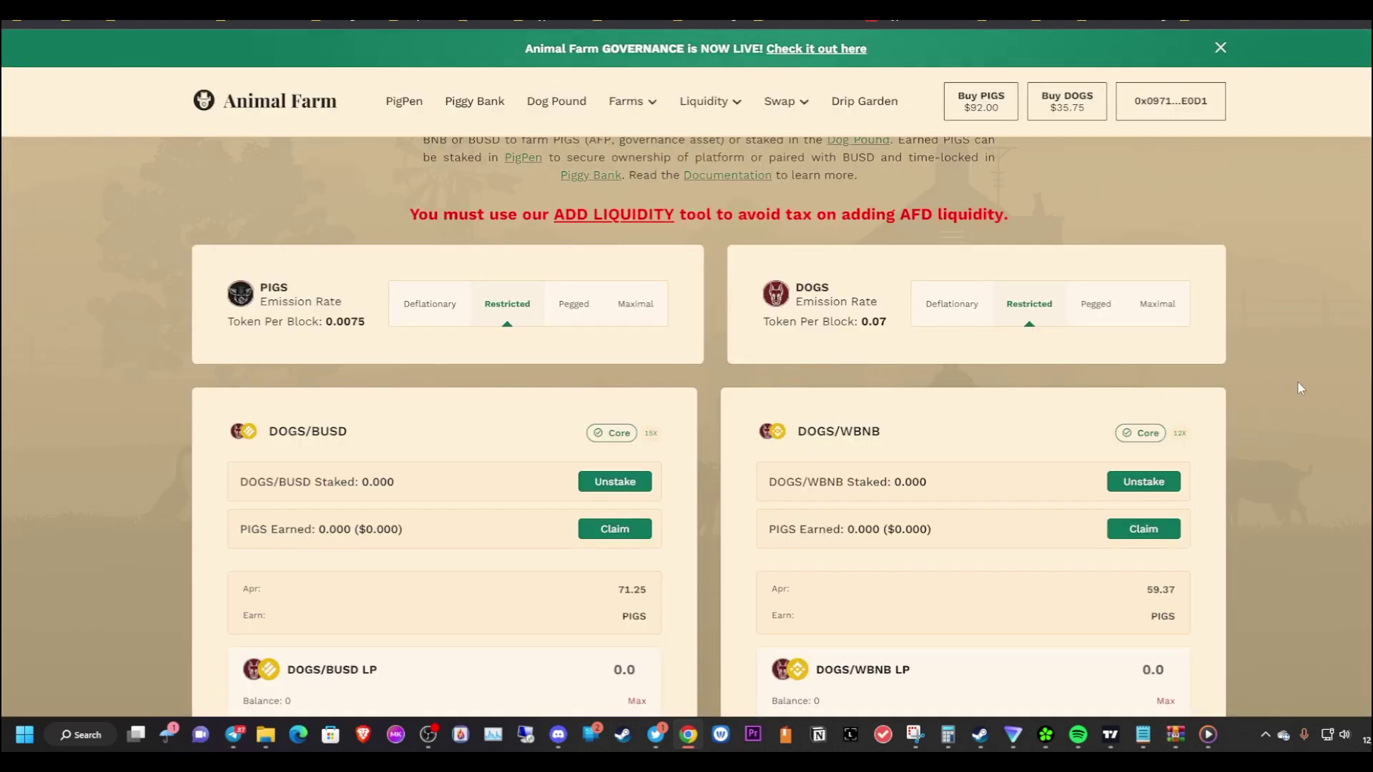
{"action": "scroll", "coordinate": [1099, 483], "scroll_direction": "down", "scroll_amount": 5}
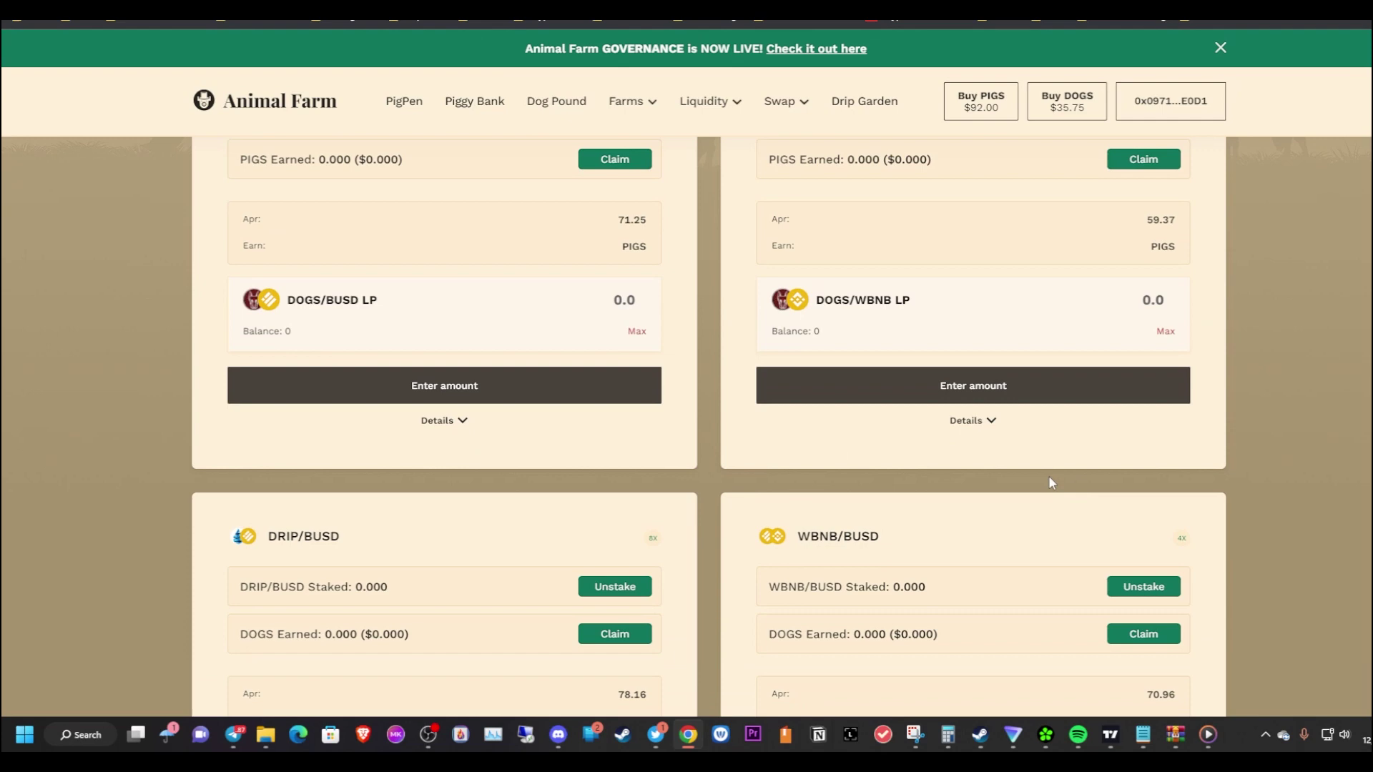
{"action": "scroll", "coordinate": [899, 504], "scroll_direction": "up", "scroll_amount": 2}
{"action": "scroll", "coordinate": [900, 504], "scroll_direction": "up", "scroll_amount": 5}
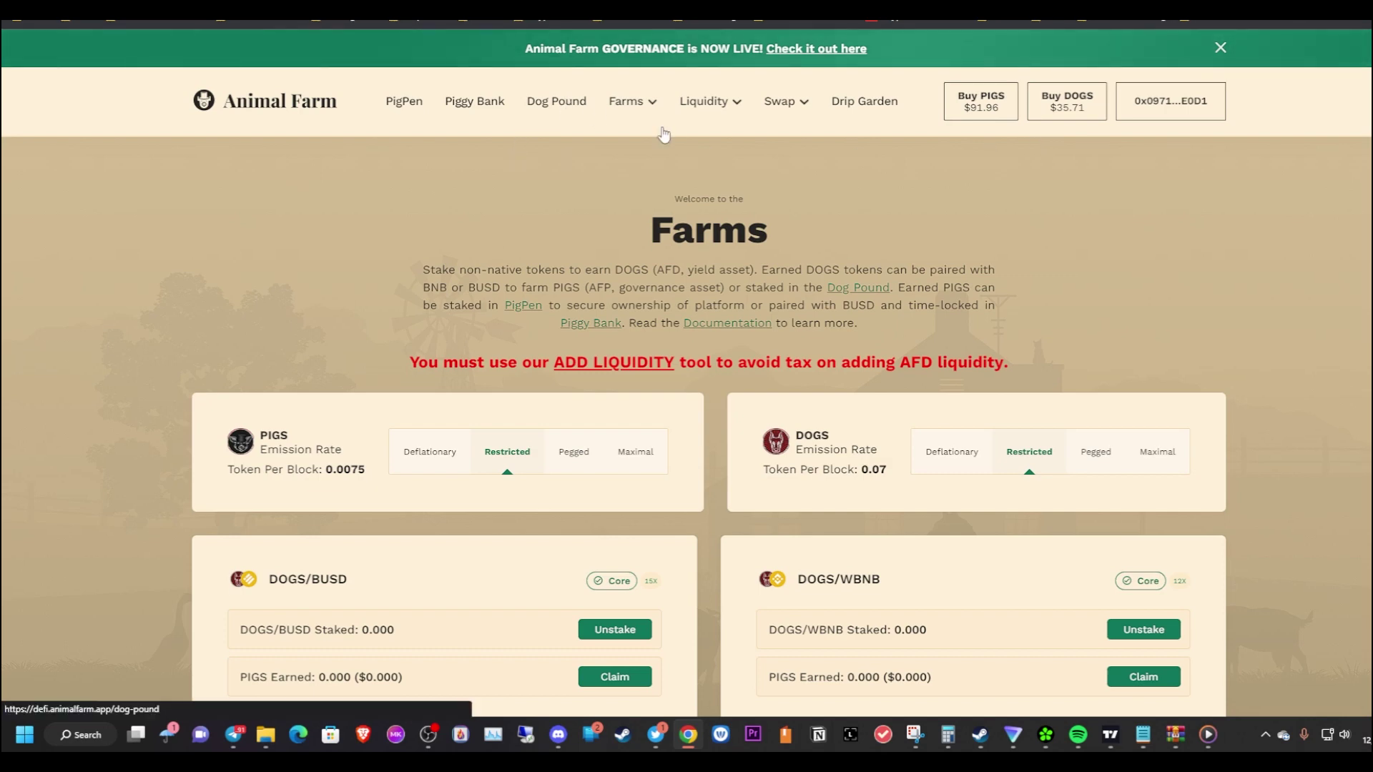
Open Dog Pound and review 1.09 DOGS staked in the Linear Pool and 0.0005 BNB claimable
{"action": "left_click", "coordinate": [556, 101]}
{"action": "scroll", "coordinate": [1050, 243], "scroll_direction": "down", "scroll_amount": 5}
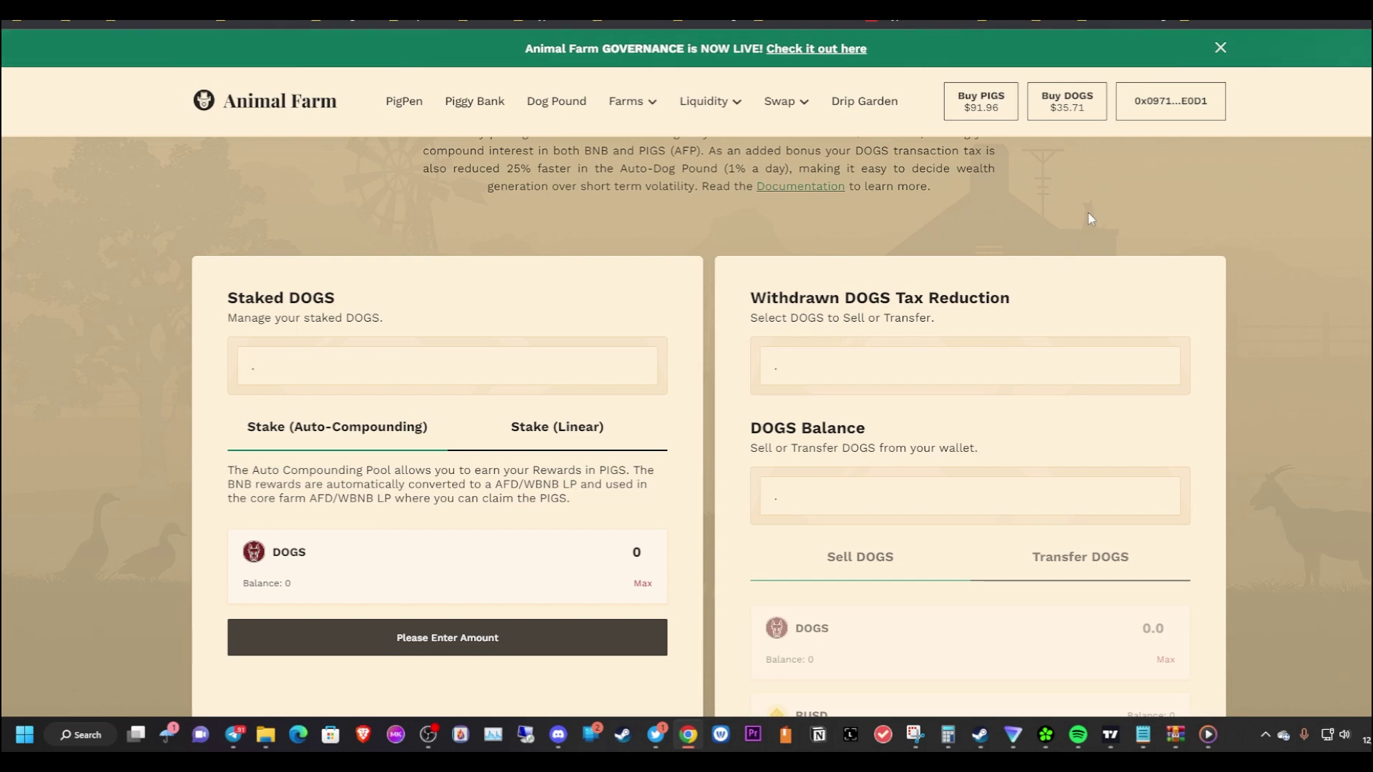
{"action": "scroll", "coordinate": [1088, 218], "scroll_direction": "down", "scroll_amount": 5}
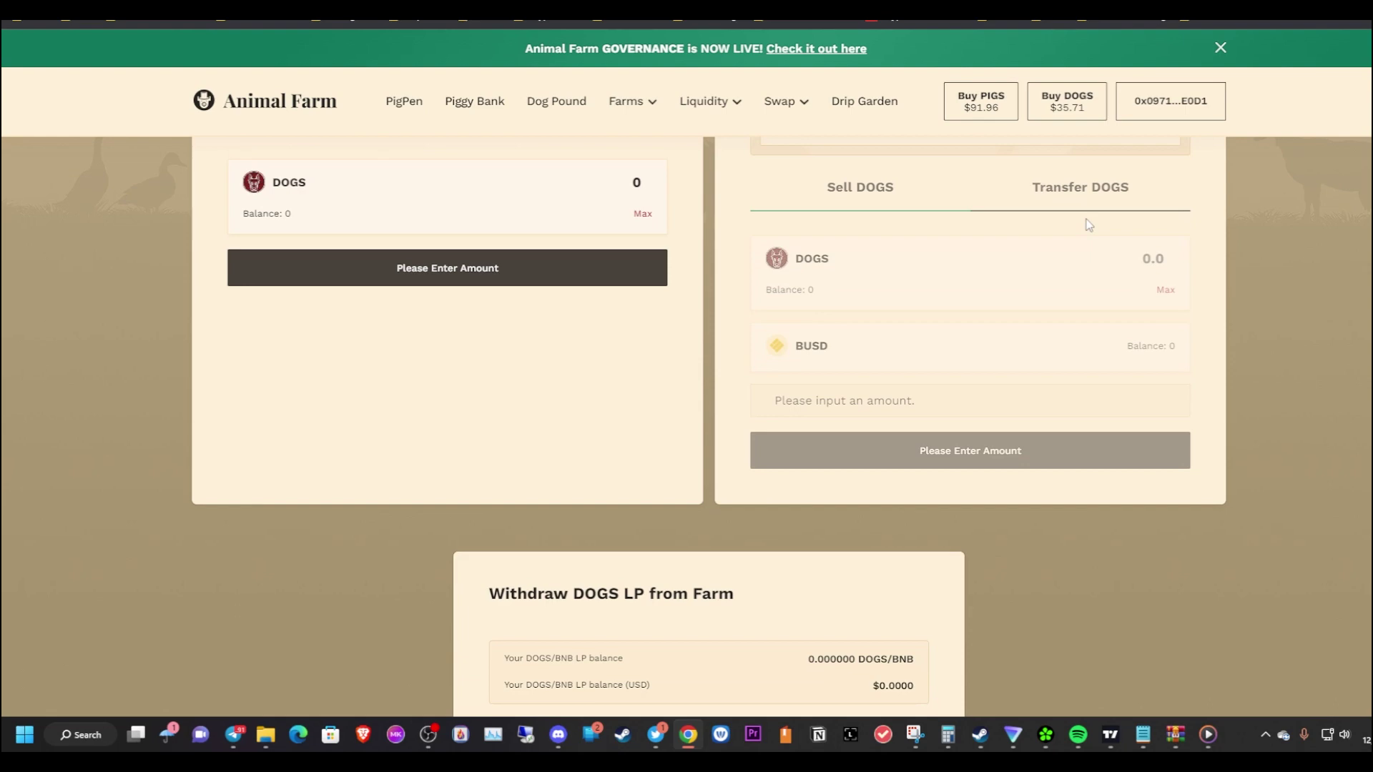
{"action": "scroll", "coordinate": [1050, 233], "scroll_direction": "up", "scroll_amount": 5}
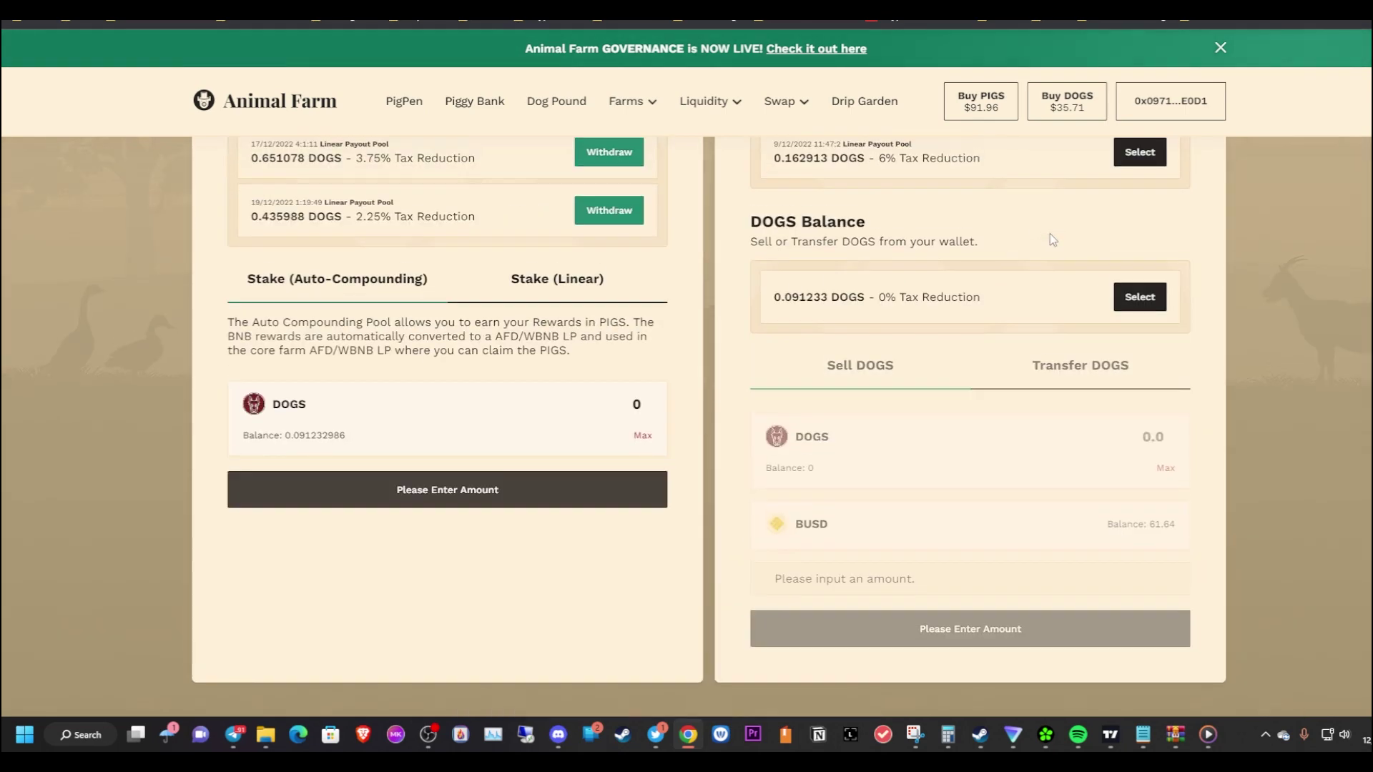
{"action": "scroll", "coordinate": [1050, 233], "scroll_direction": "up", "scroll_amount": 1}
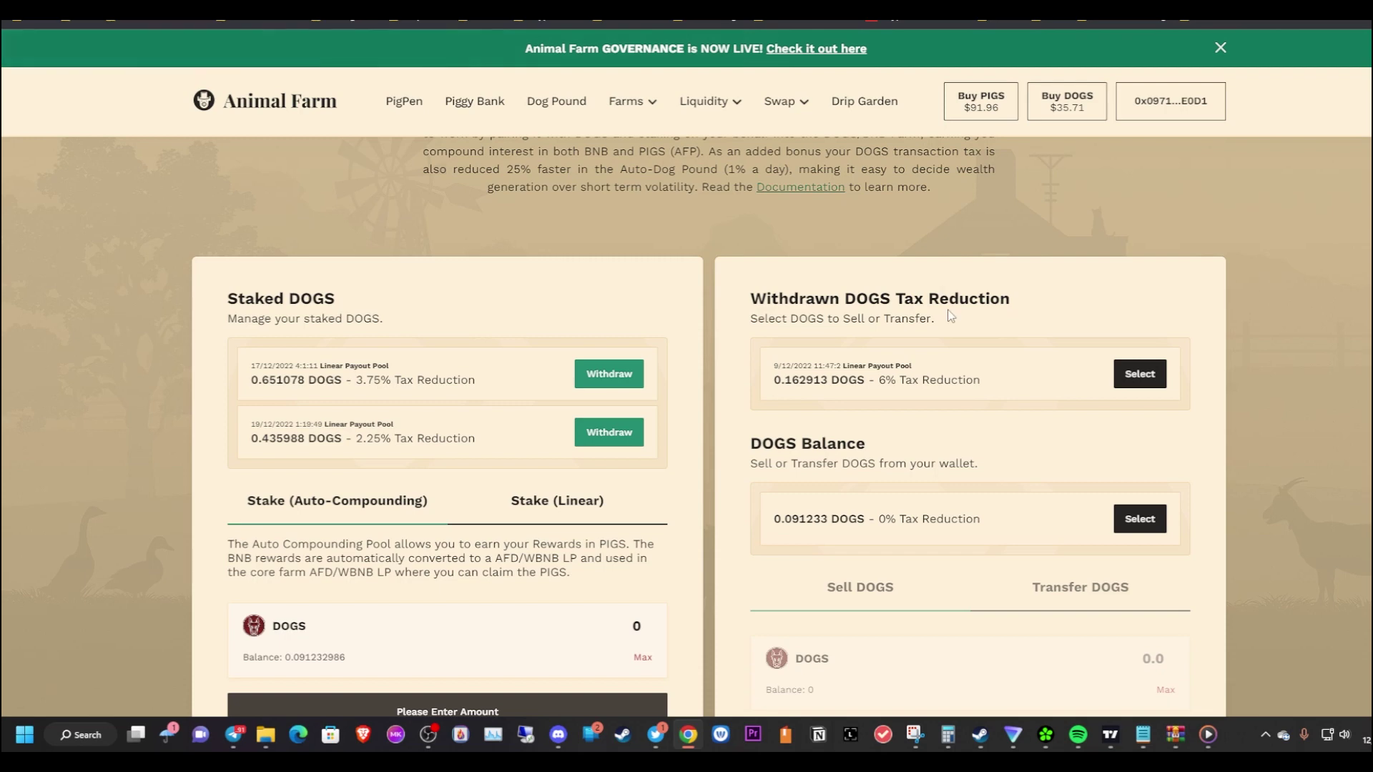
{"action": "scroll", "coordinate": [1027, 251], "scroll_direction": "down", "scroll_amount": 2}
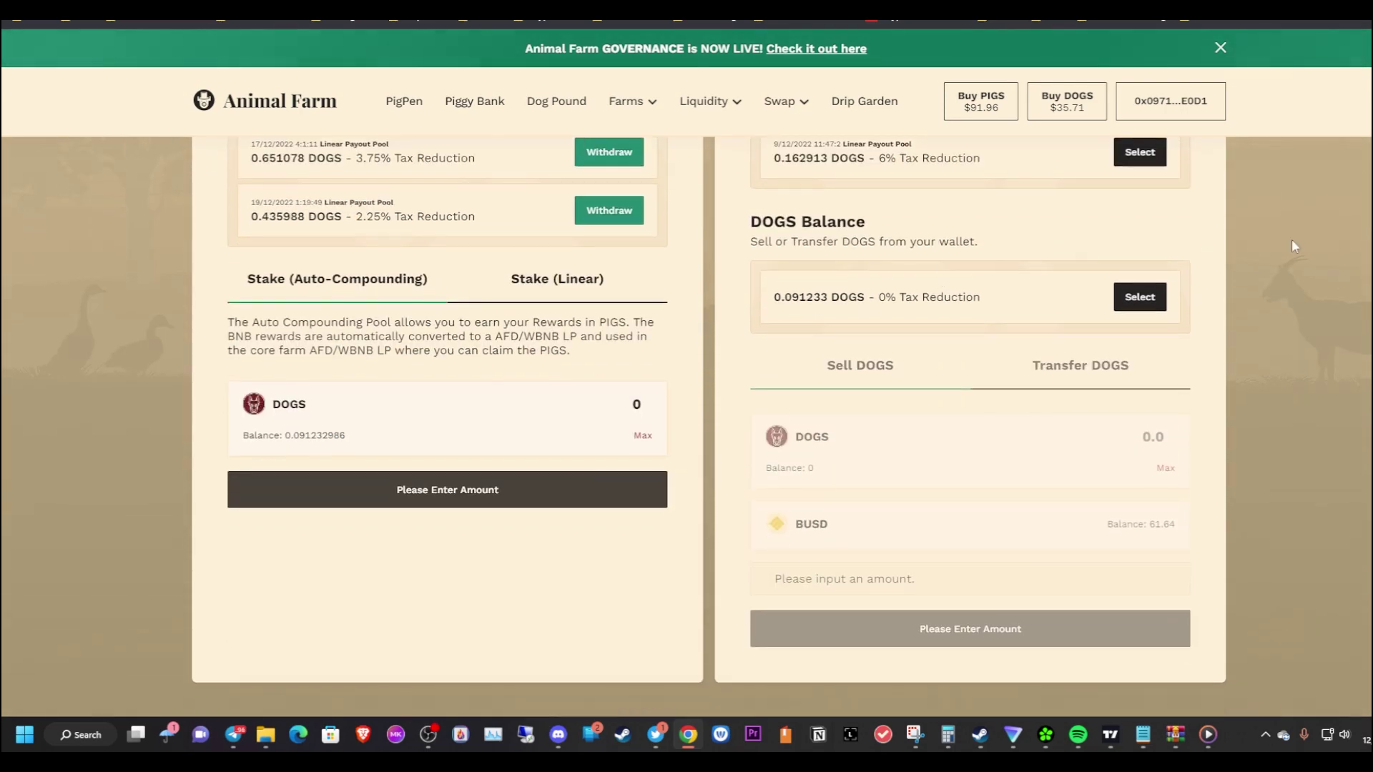
{"action": "scroll", "coordinate": [1296, 250], "scroll_direction": "up", "scroll_amount": 10}
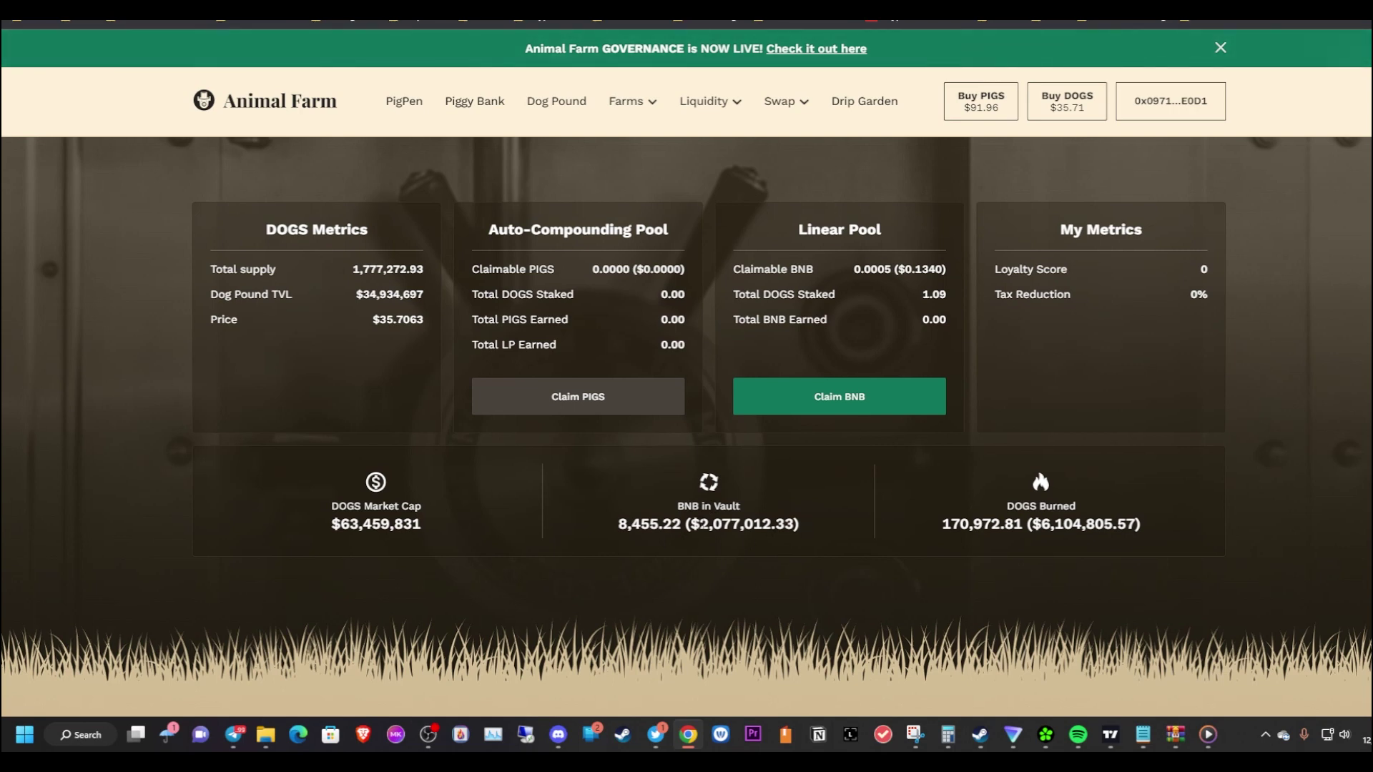
{"action": "scroll", "coordinate": [729, 522], "scroll_direction": "down", "scroll_amount": 3}
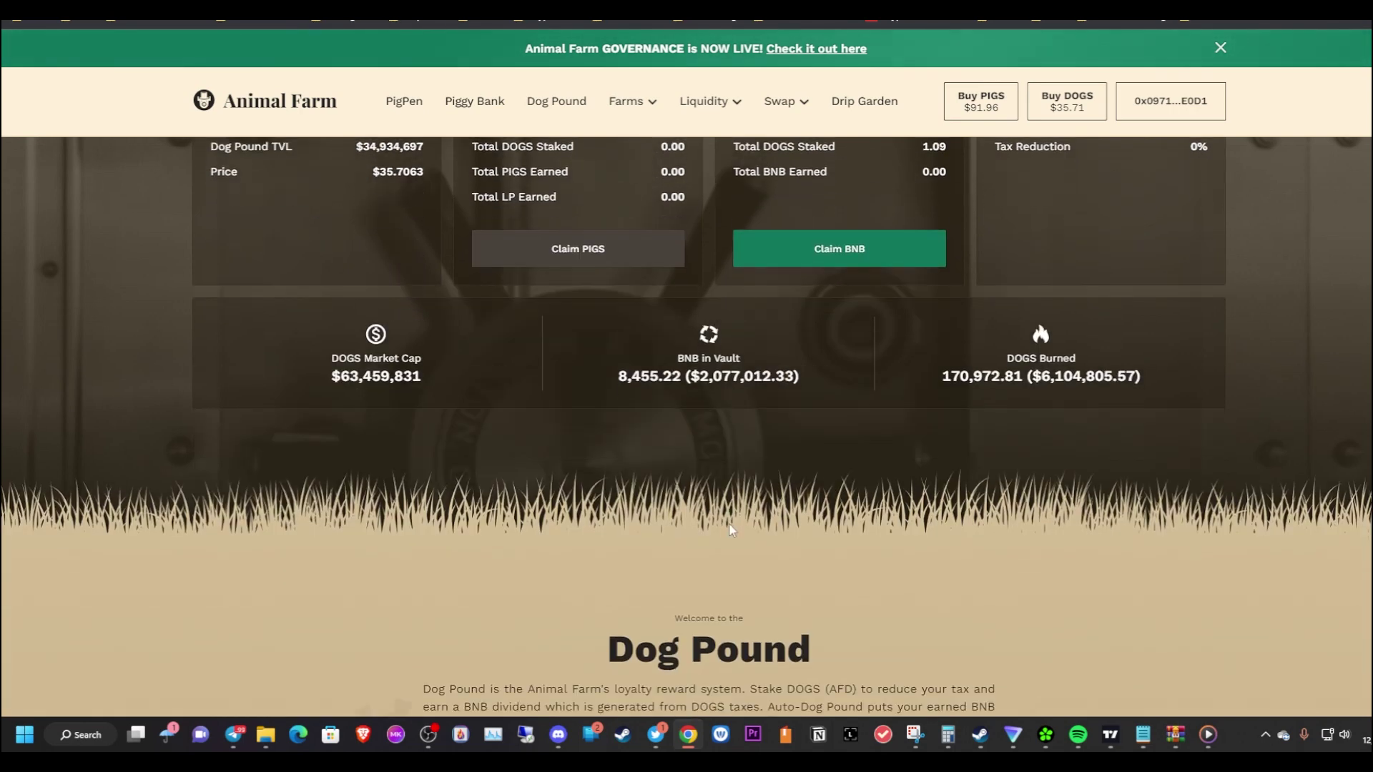
{"action": "scroll", "coordinate": [730, 522], "scroll_direction": "up", "scroll_amount": 3}
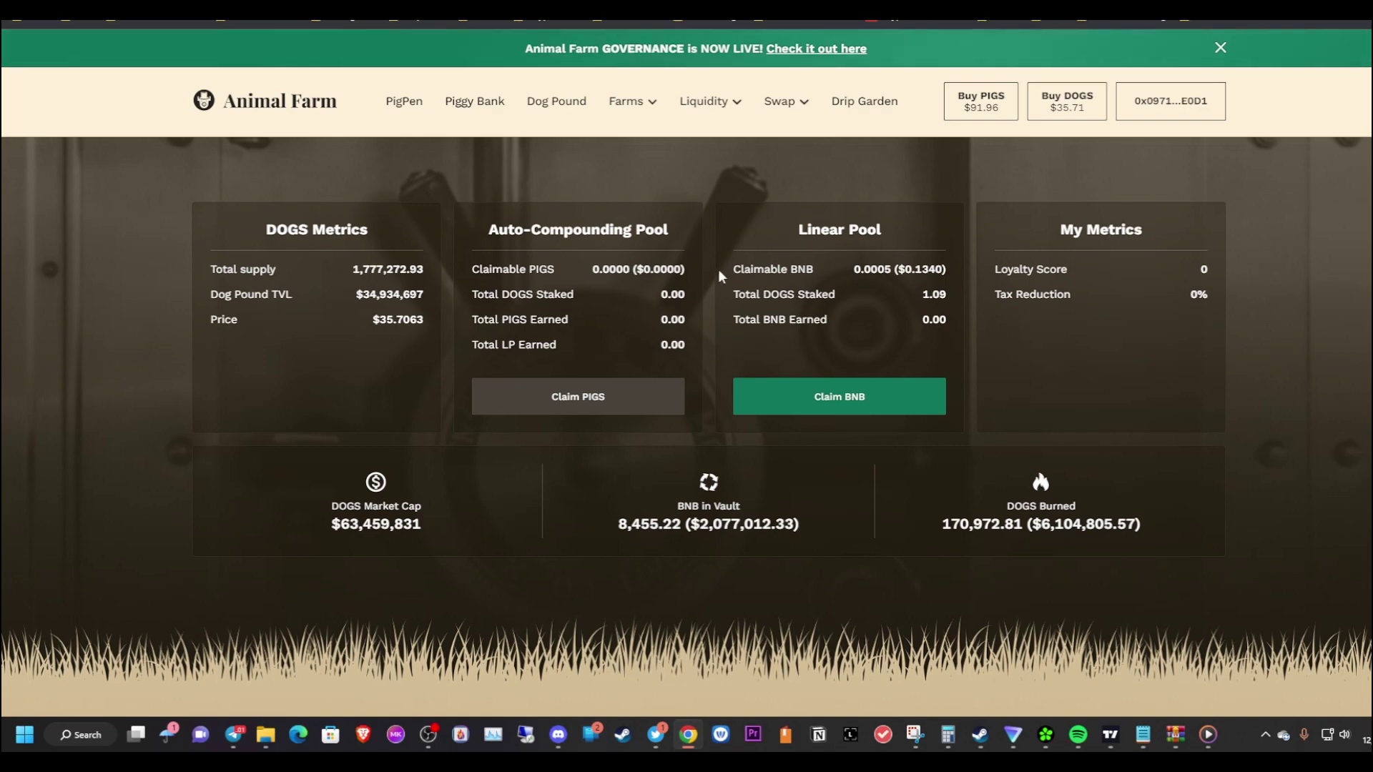
{"action": "scroll", "coordinate": [718, 268], "scroll_direction": "down", "scroll_amount": 1}
{"action": "scroll", "coordinate": [720, 267], "scroll_direction": "up", "scroll_amount": 1}
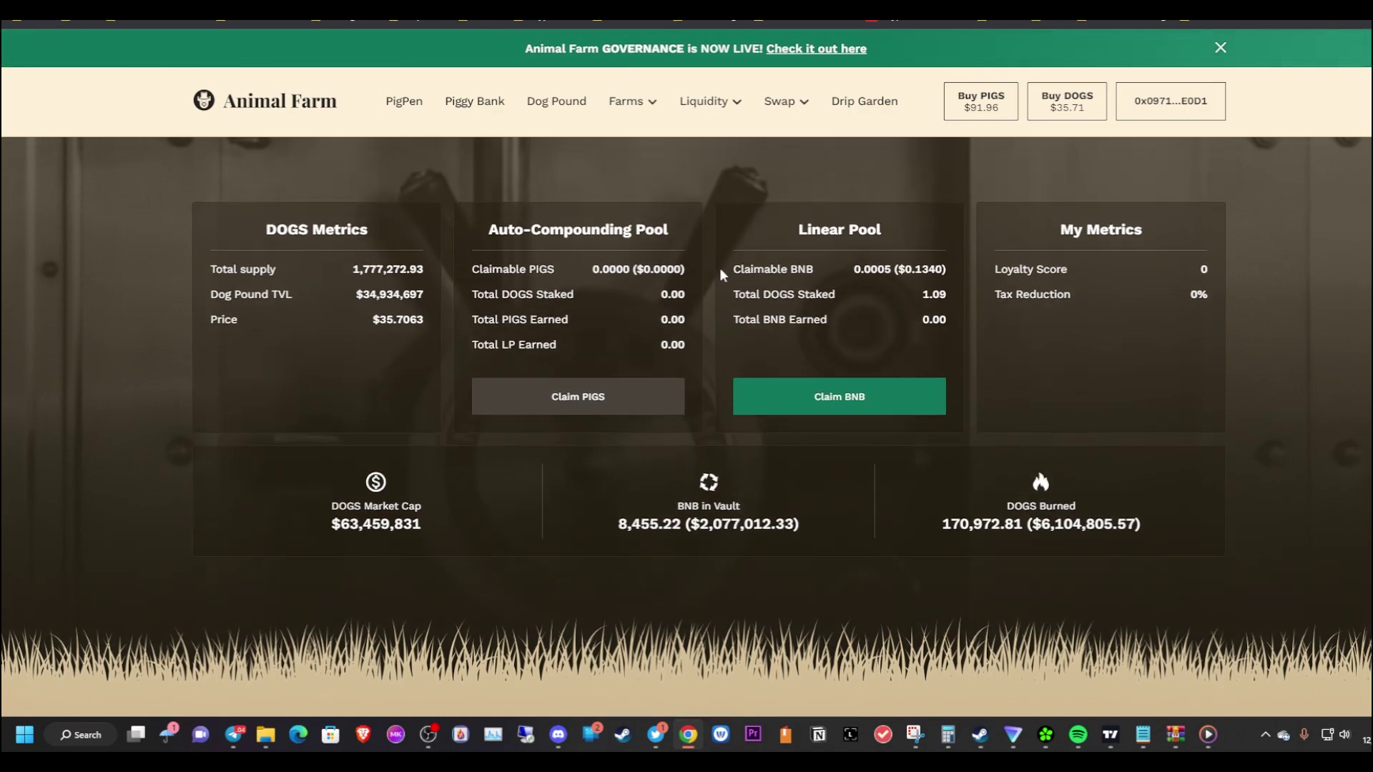
{"action": "scroll", "coordinate": [719, 267], "scroll_direction": "down", "scroll_amount": 7}
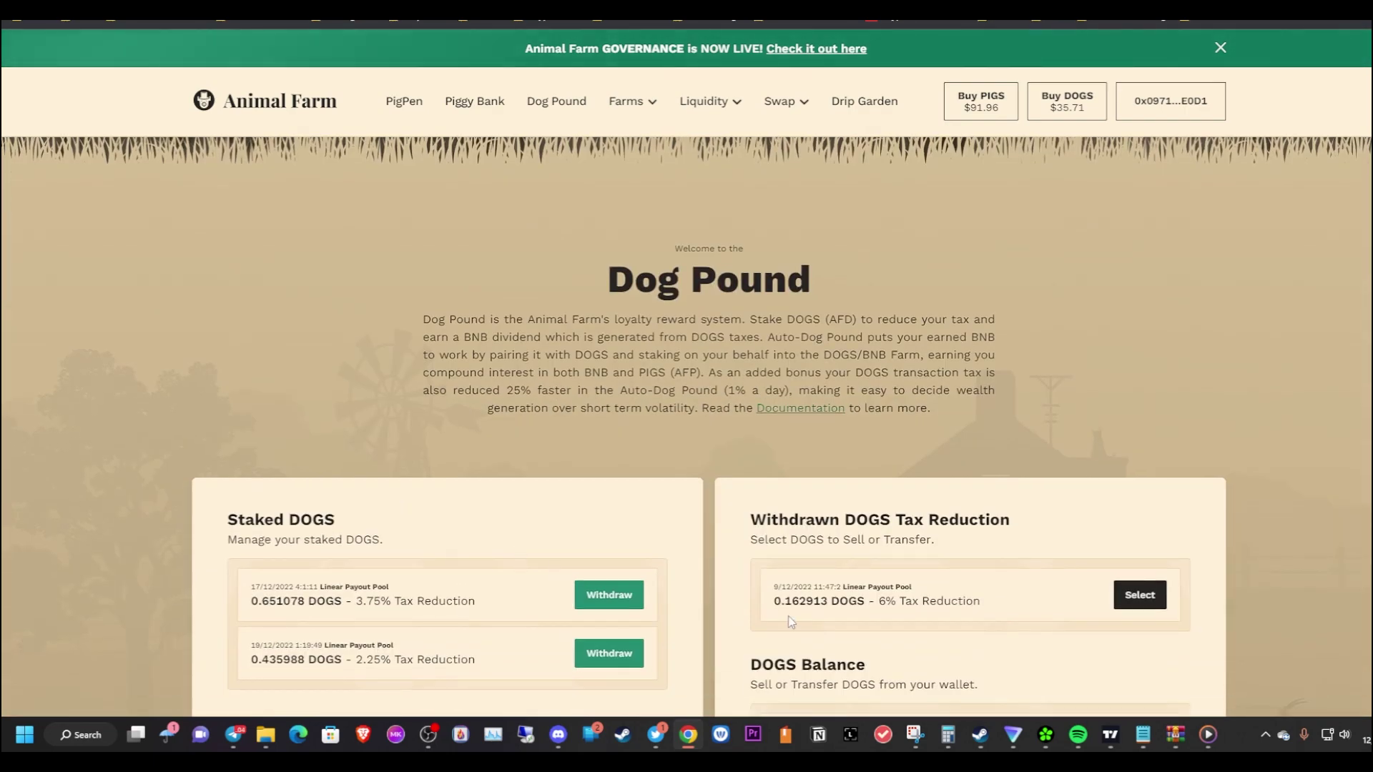
{"action": "scroll", "coordinate": [789, 616], "scroll_direction": "up", "scroll_amount": 7}
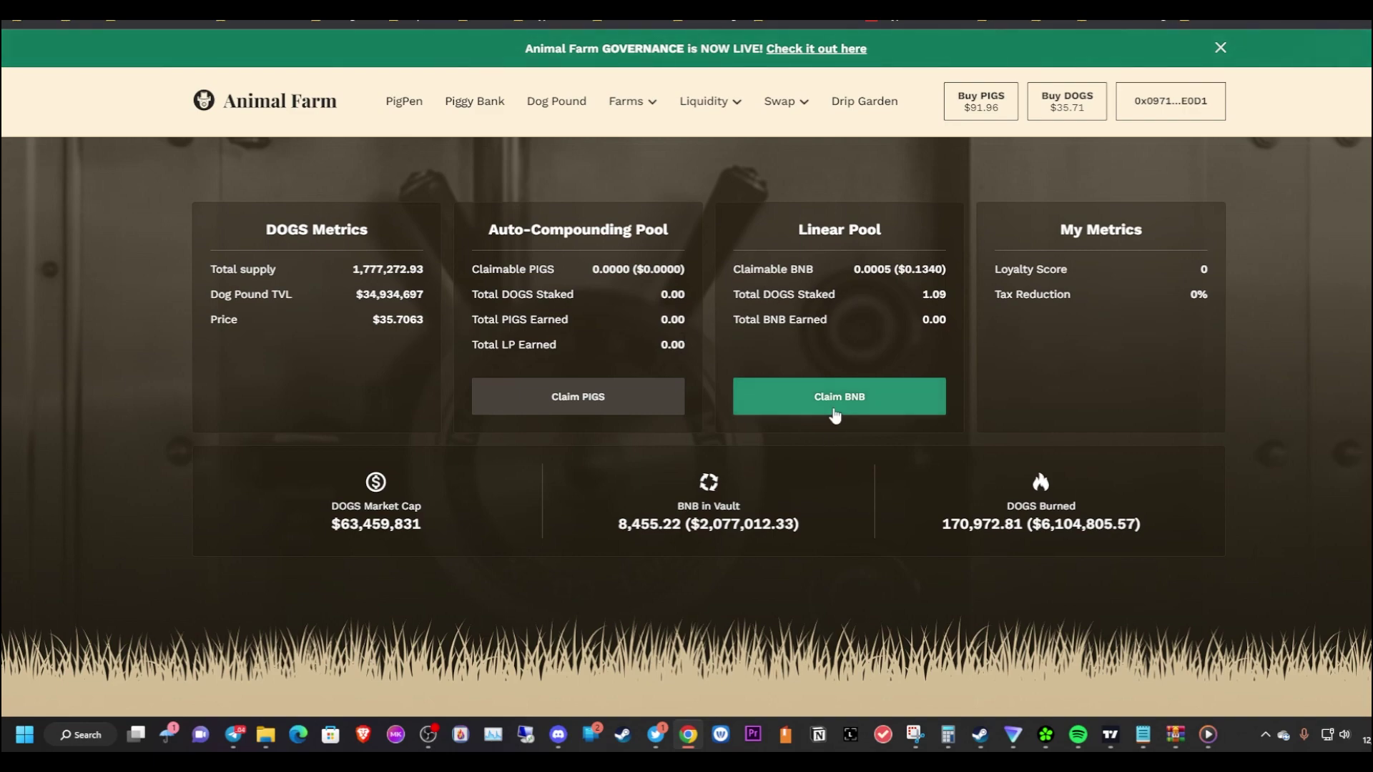
{"action": "scroll", "coordinate": [855, 394], "scroll_direction": "down", "scroll_amount": 5}
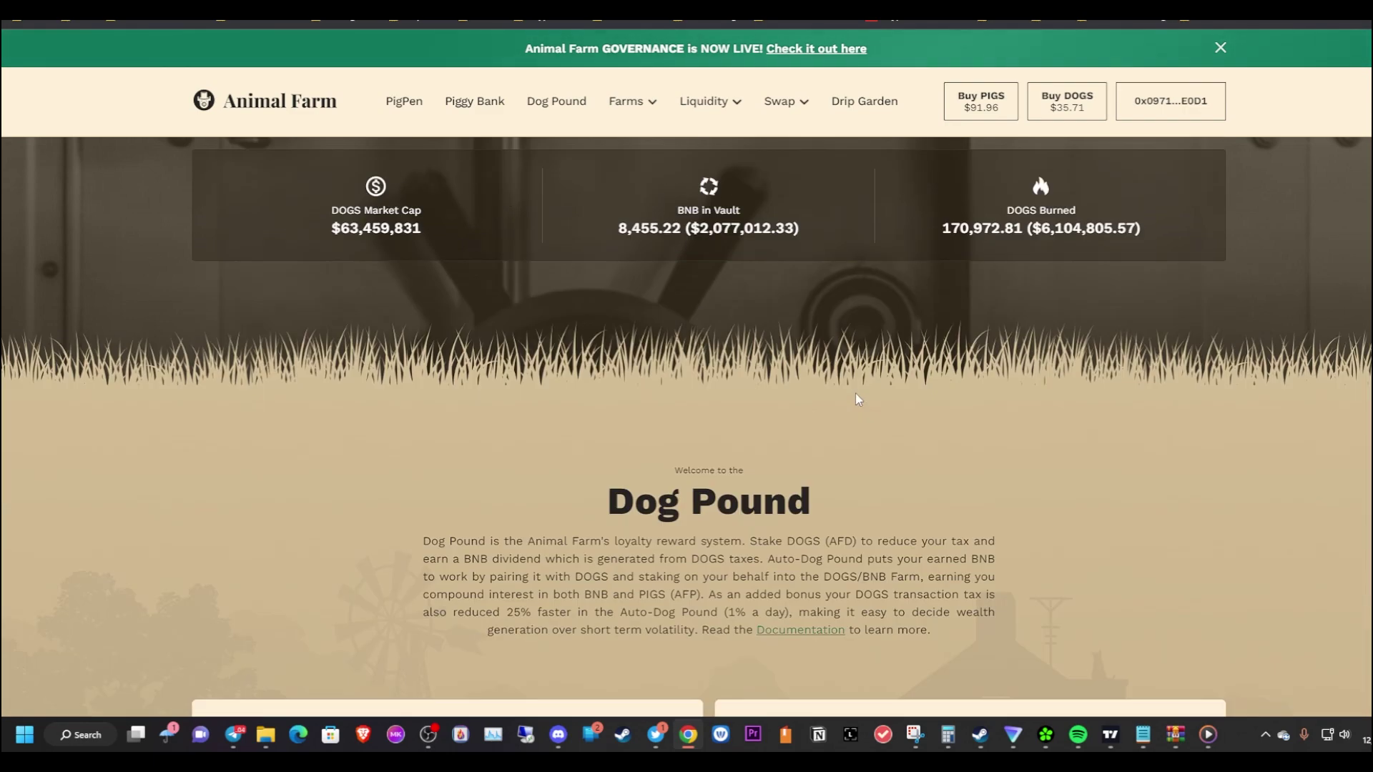
{"action": "scroll", "coordinate": [855, 393], "scroll_direction": "up", "scroll_amount": 5}
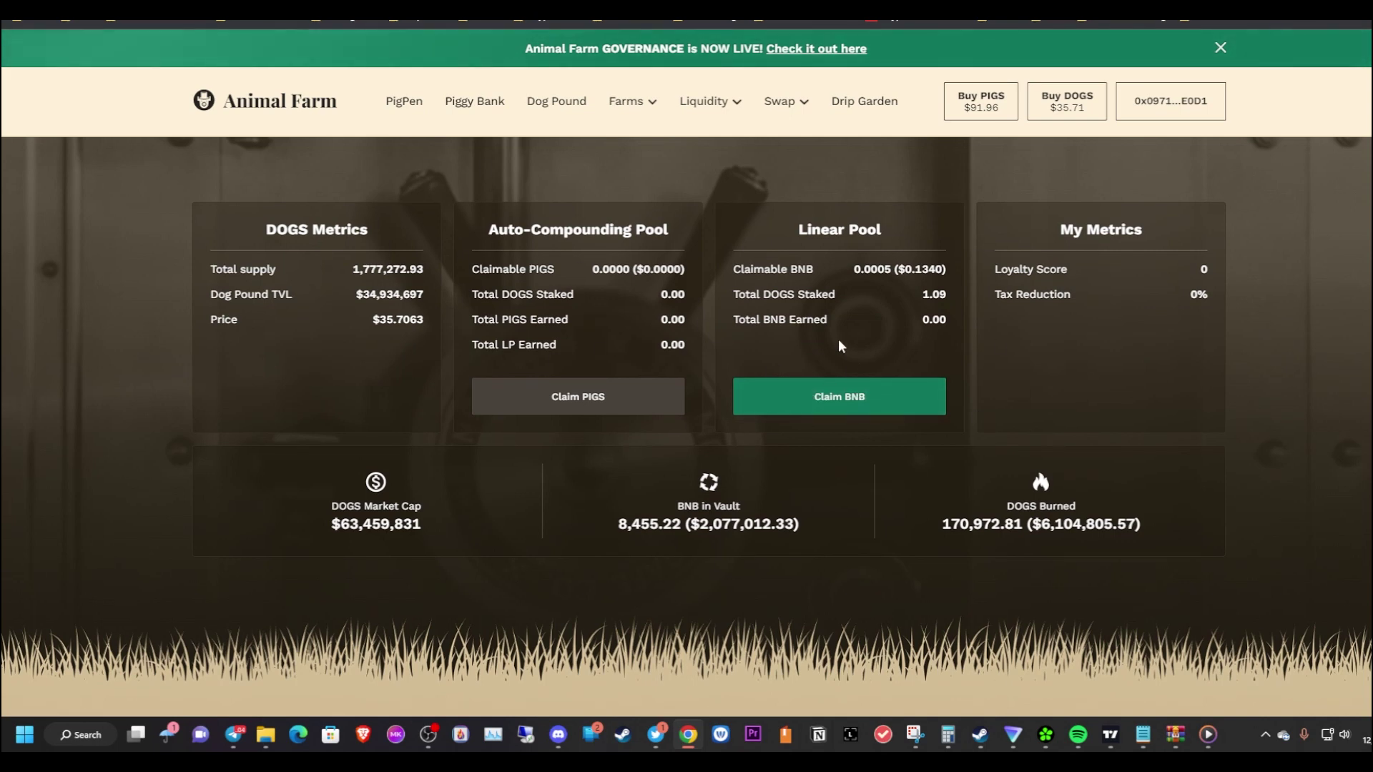
Go to the PigPen staking page
{"action": "left_click", "coordinate": [417, 107]}
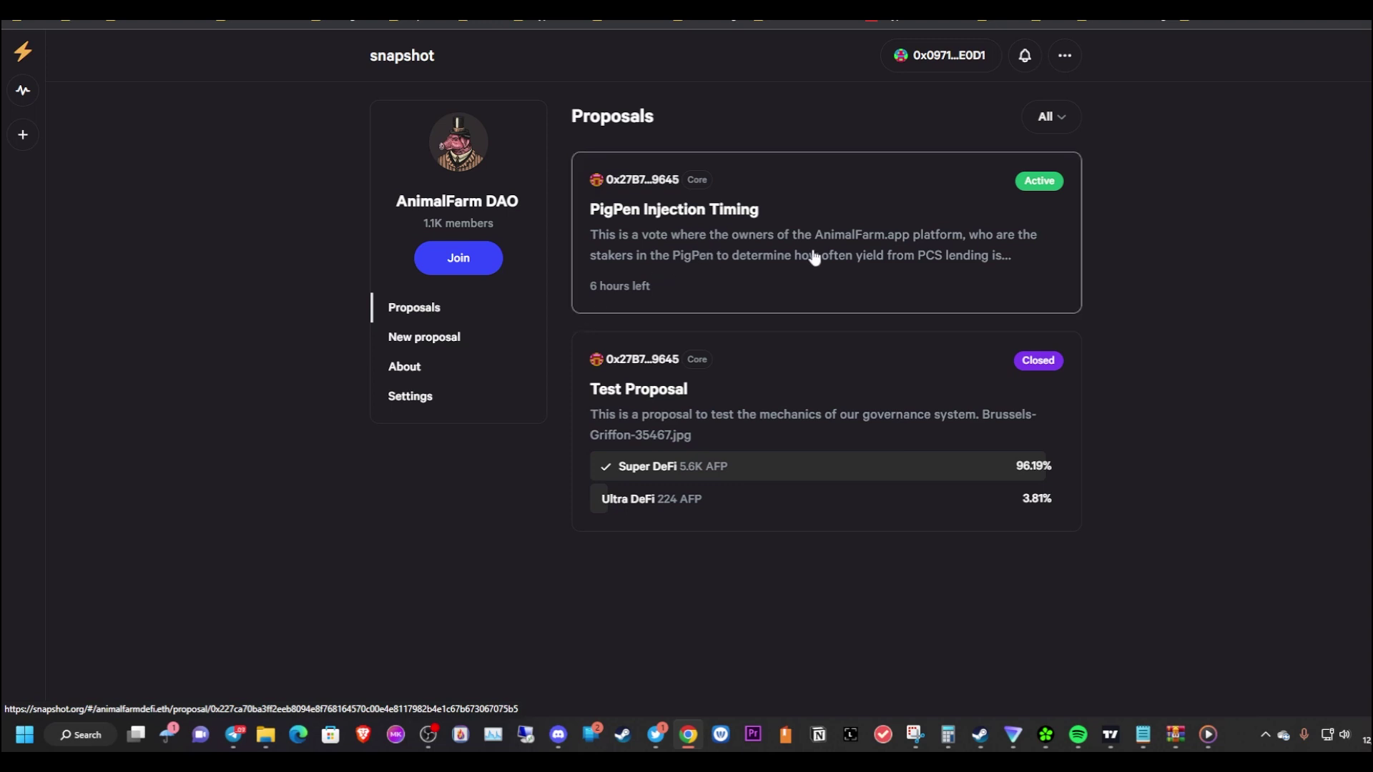
Open the 'PigPen Injection Timing' proposal and view its Weekly, Monthly and Quarterly results
{"action": "left_click", "coordinate": [863, 245]}
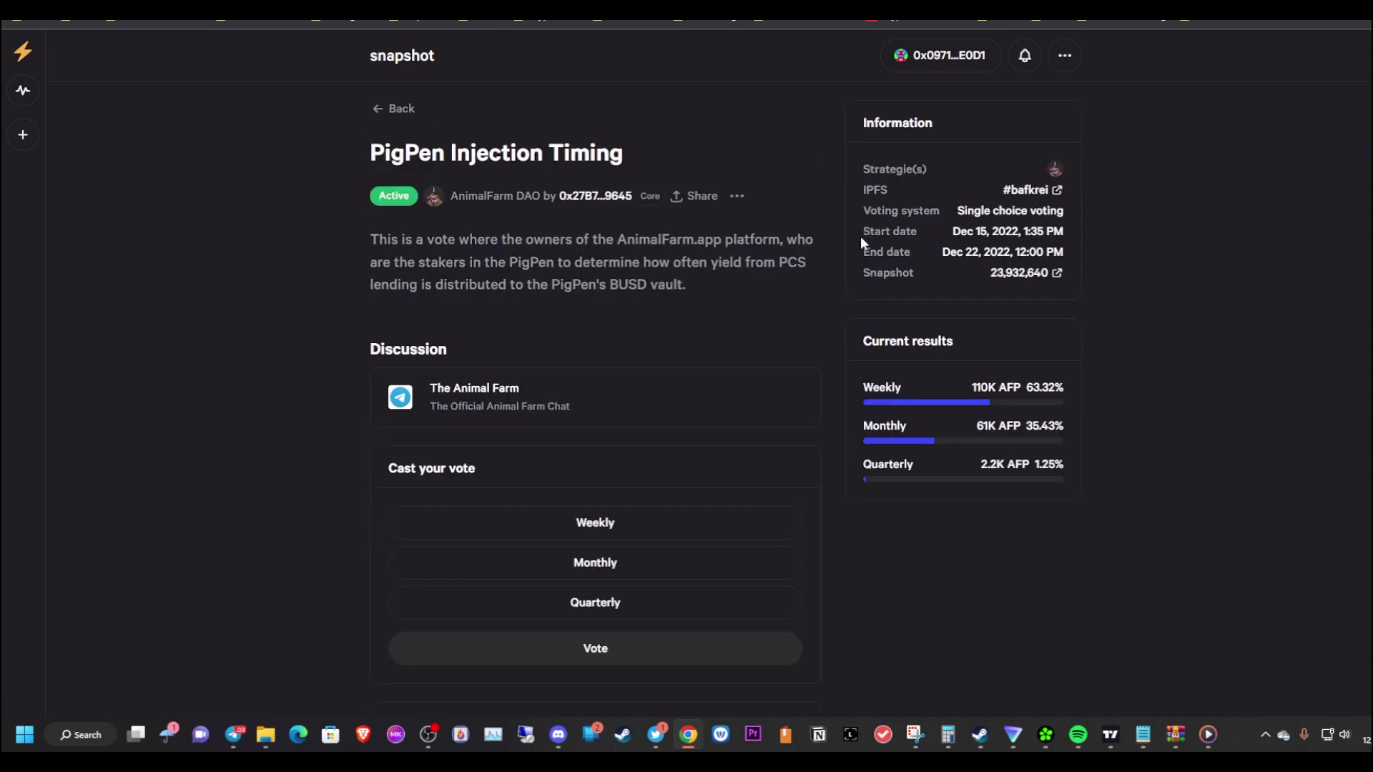
{"action": "scroll", "coordinate": [717, 402], "scroll_direction": "down", "scroll_amount": 1}
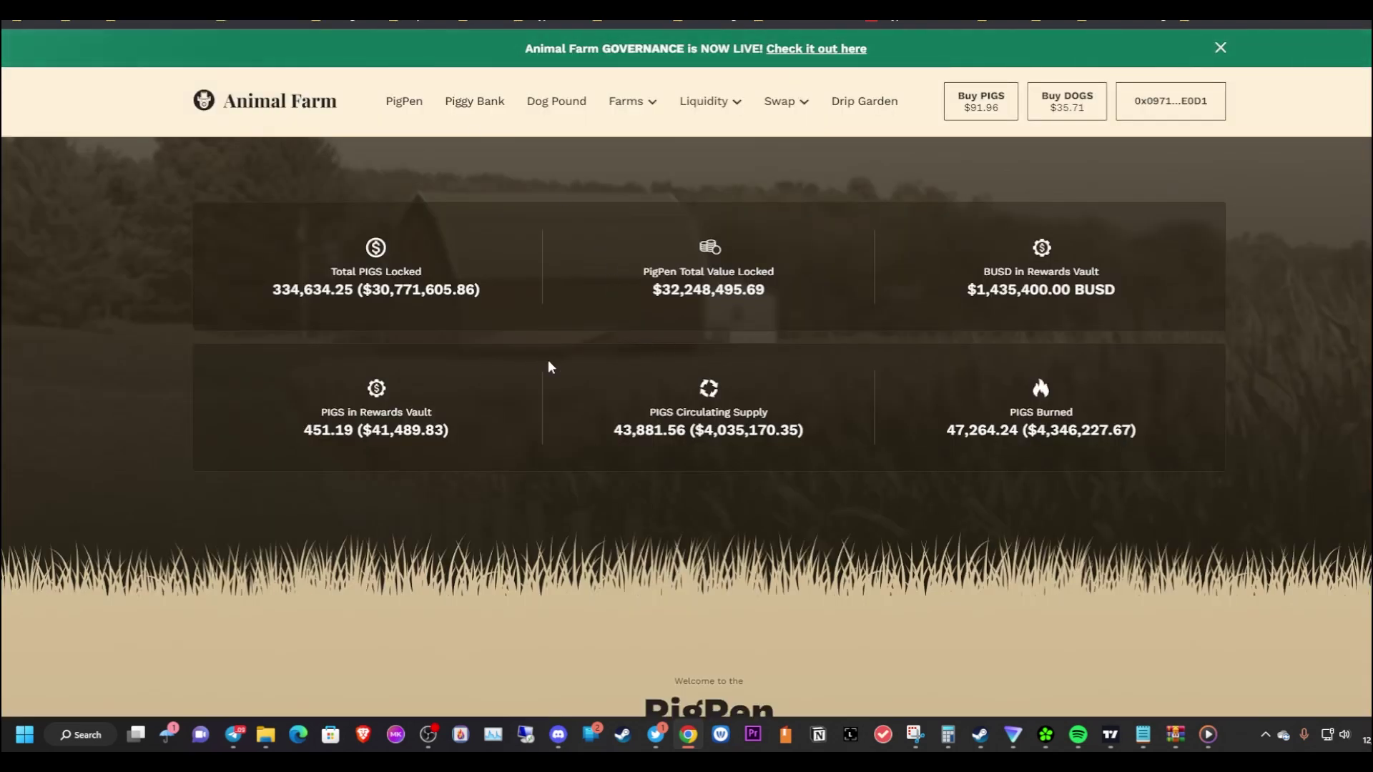
View the PigPen heading, then switch to the Drip Garden tracker showing $59.72 grown
{"action": "scroll", "coordinate": [1044, 269], "scroll_direction": "down", "scroll_amount": 1}
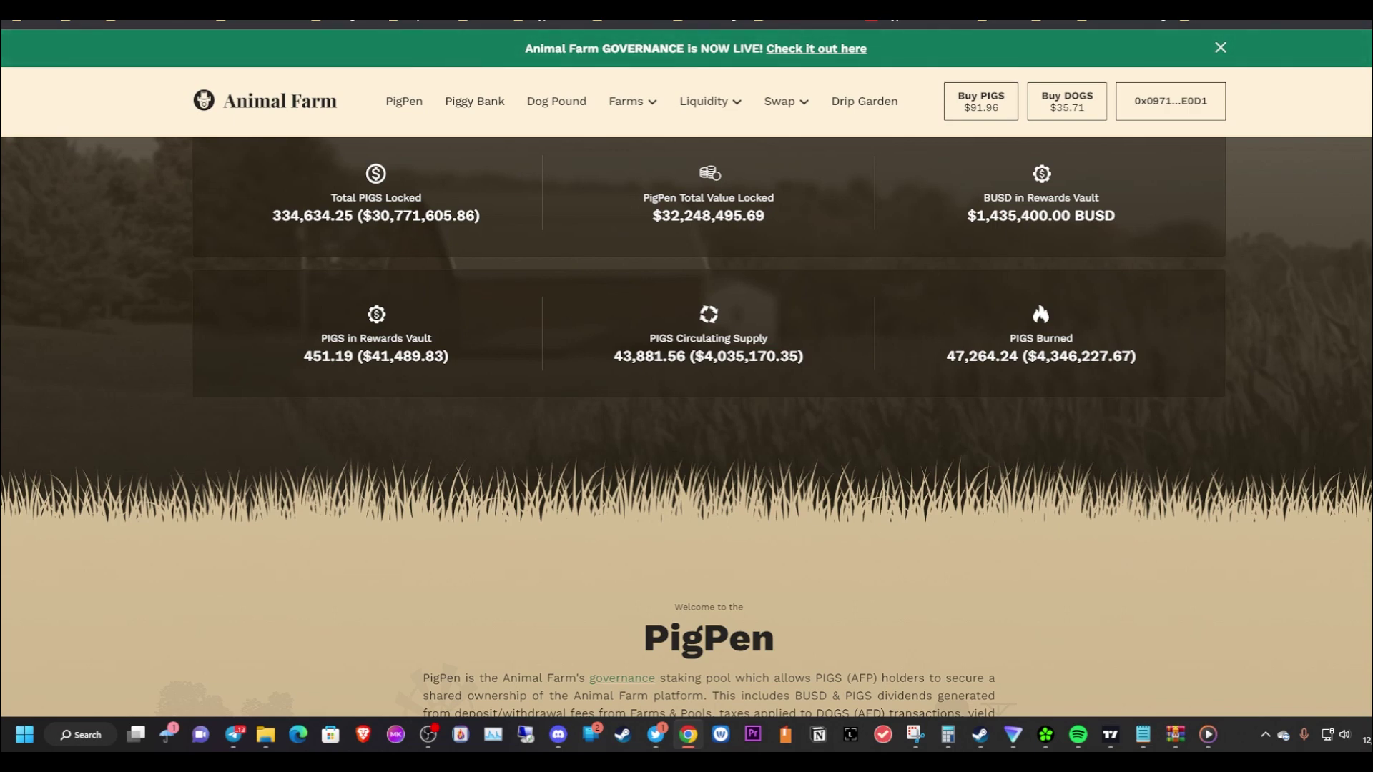
{"action": "key", "text": "alt+Tab"}
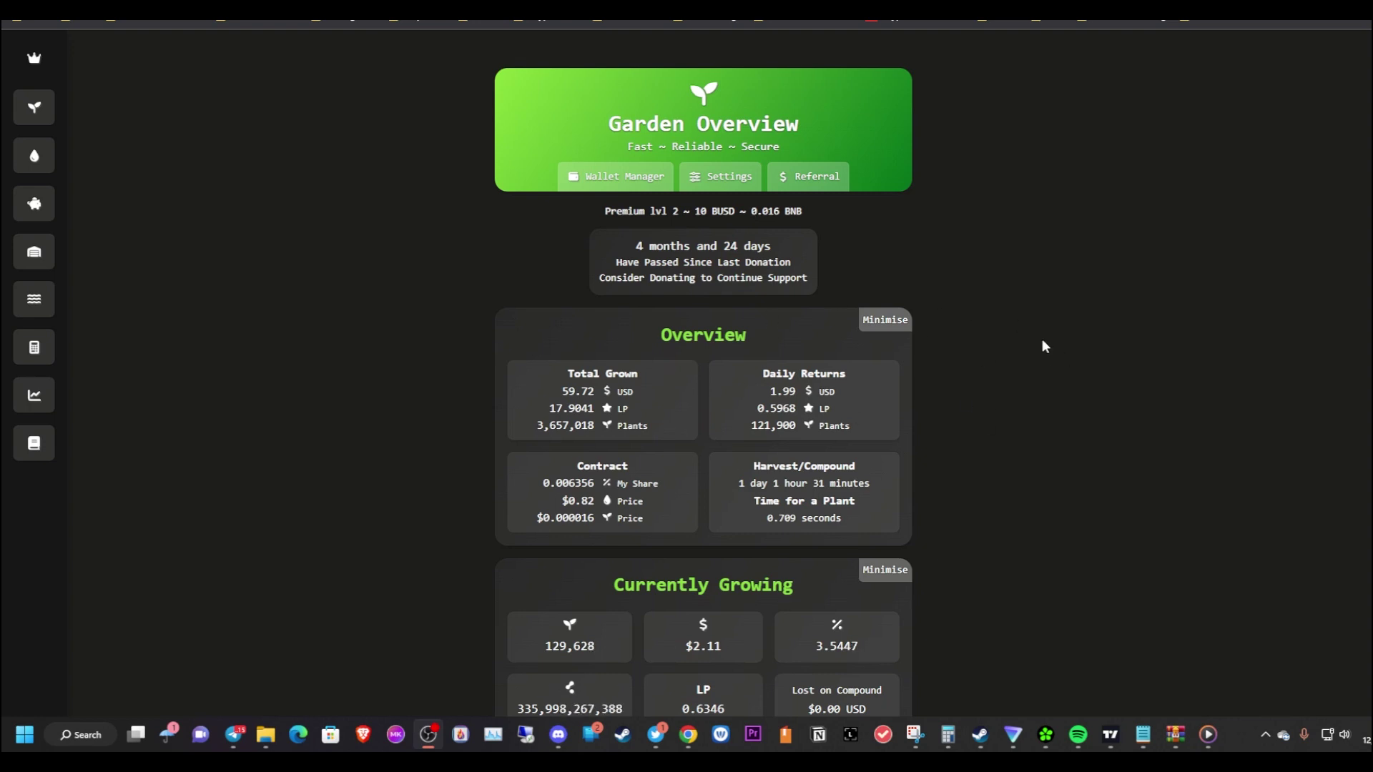
{"action": "scroll", "coordinate": [899, 358], "scroll_direction": "down", "scroll_amount": 2}
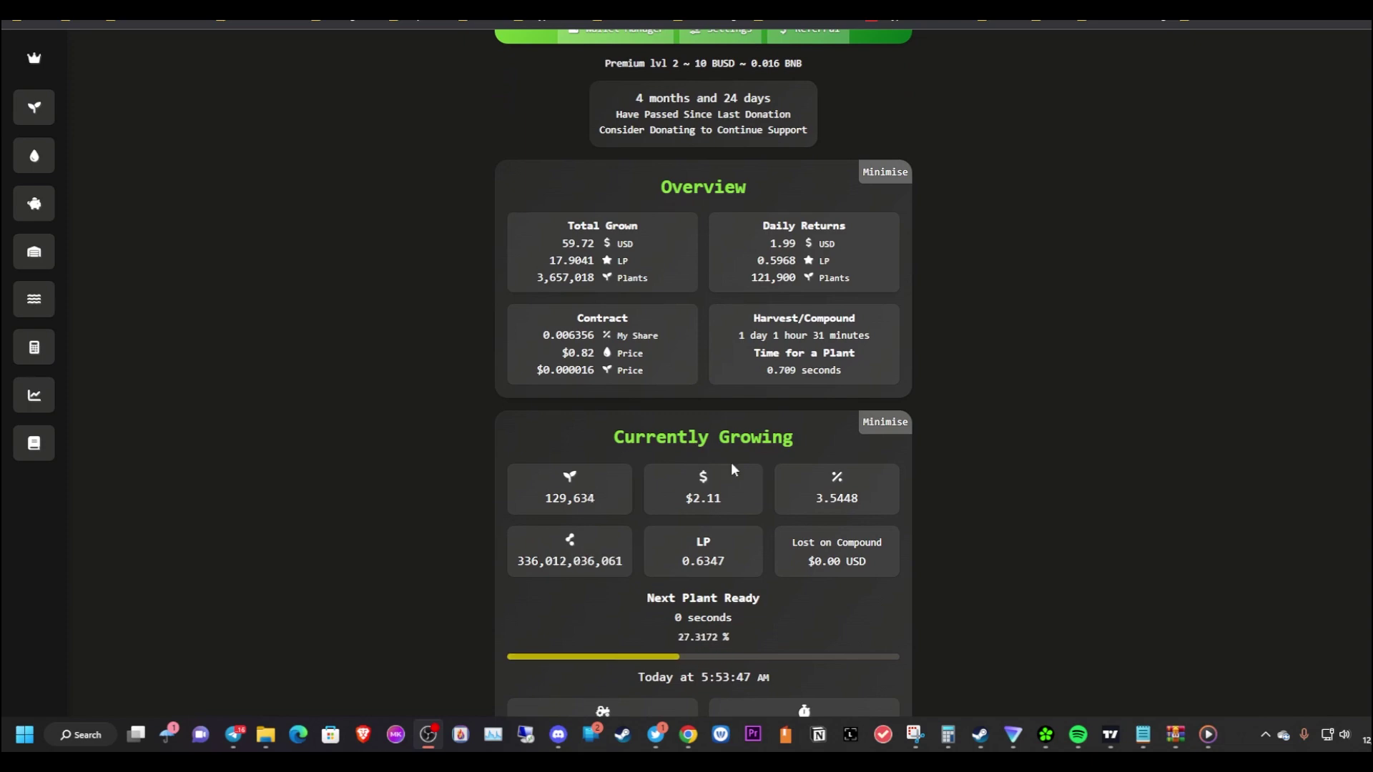
{"action": "scroll", "coordinate": [797, 468], "scroll_direction": "down", "scroll_amount": 7}
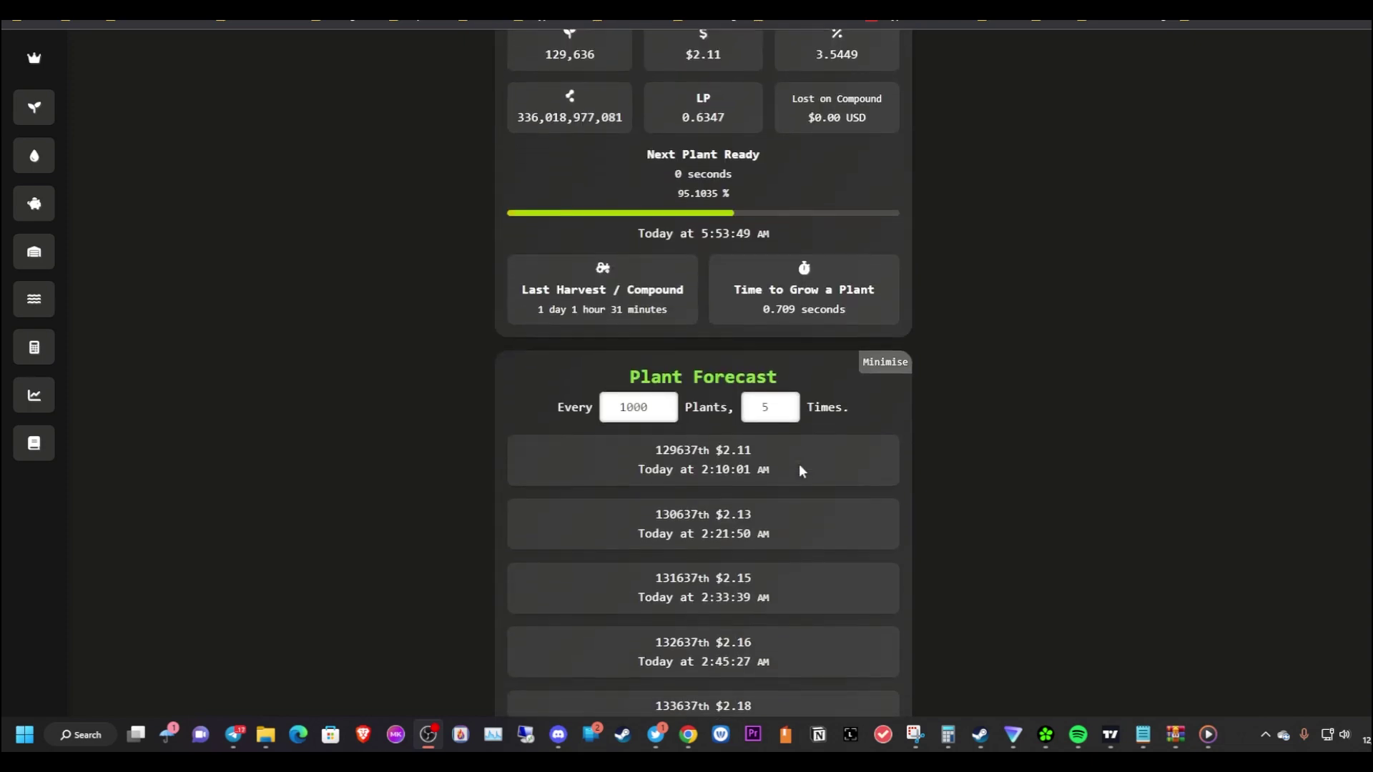
{"action": "scroll", "coordinate": [799, 464], "scroll_direction": "up", "scroll_amount": 7}
{"action": "scroll", "coordinate": [801, 465], "scroll_direction": "up", "scroll_amount": 2}
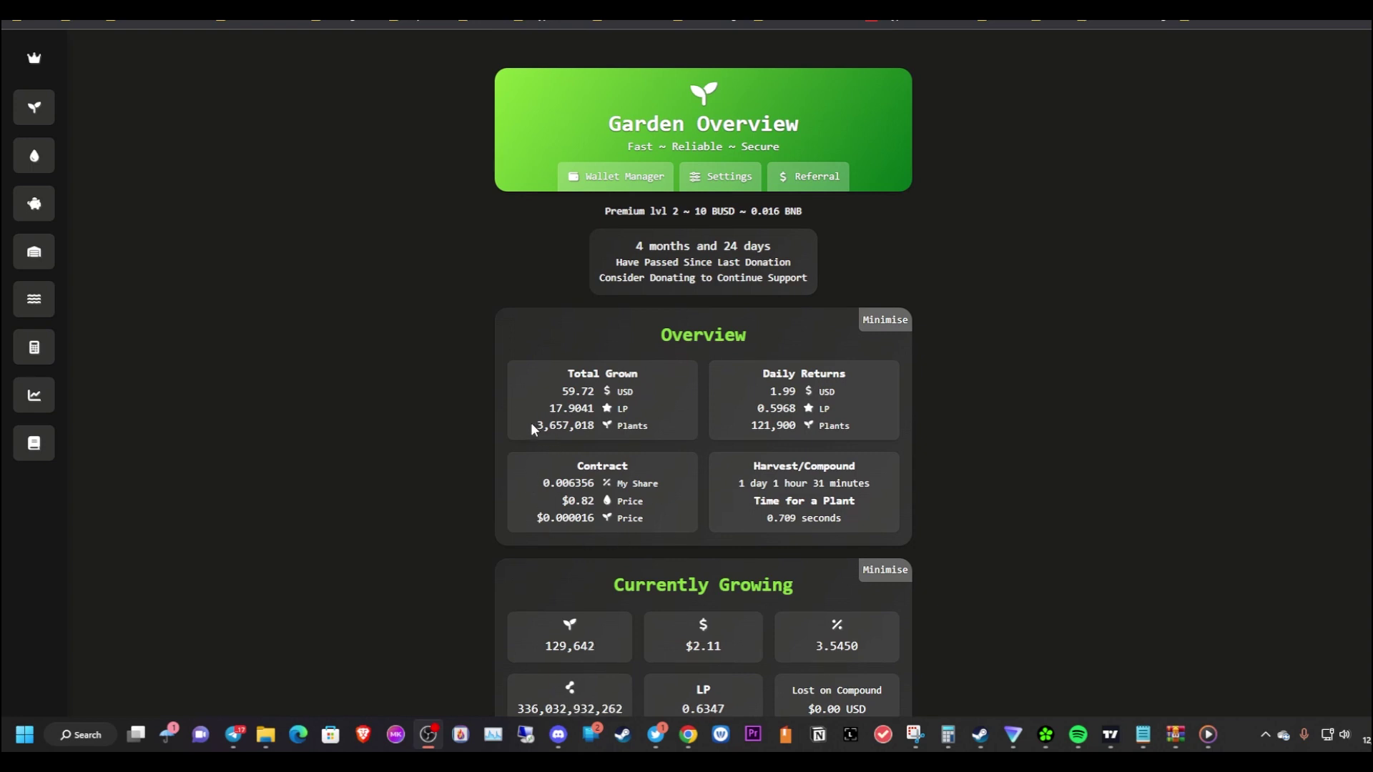
Highlight the Total Grown plants figure in the Drip Garden tracker
{"action": "left_click_drag", "start_coordinate": [533, 426], "coordinate": [590, 432]}
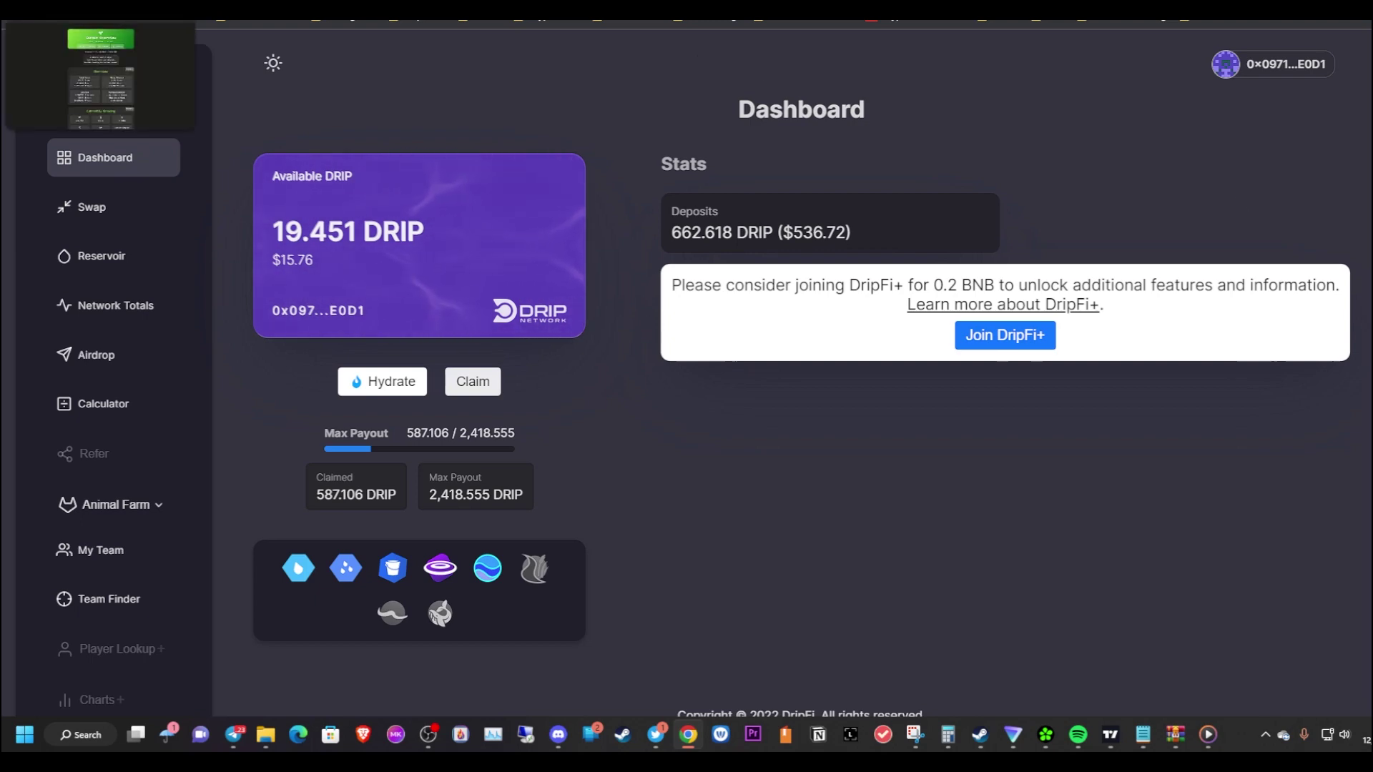
Return to the Garden Overview and check the MetaMask wallet's 0.0204 BNB and 61.6421 BUSD
{"action": "key", "text": "ctrl+Tab"}
{"action": "scroll", "coordinate": [895, 463], "scroll_direction": "down", "scroll_amount": 6}
{"action": "scroll", "coordinate": [937, 419], "scroll_direction": "up", "scroll_amount": 5}
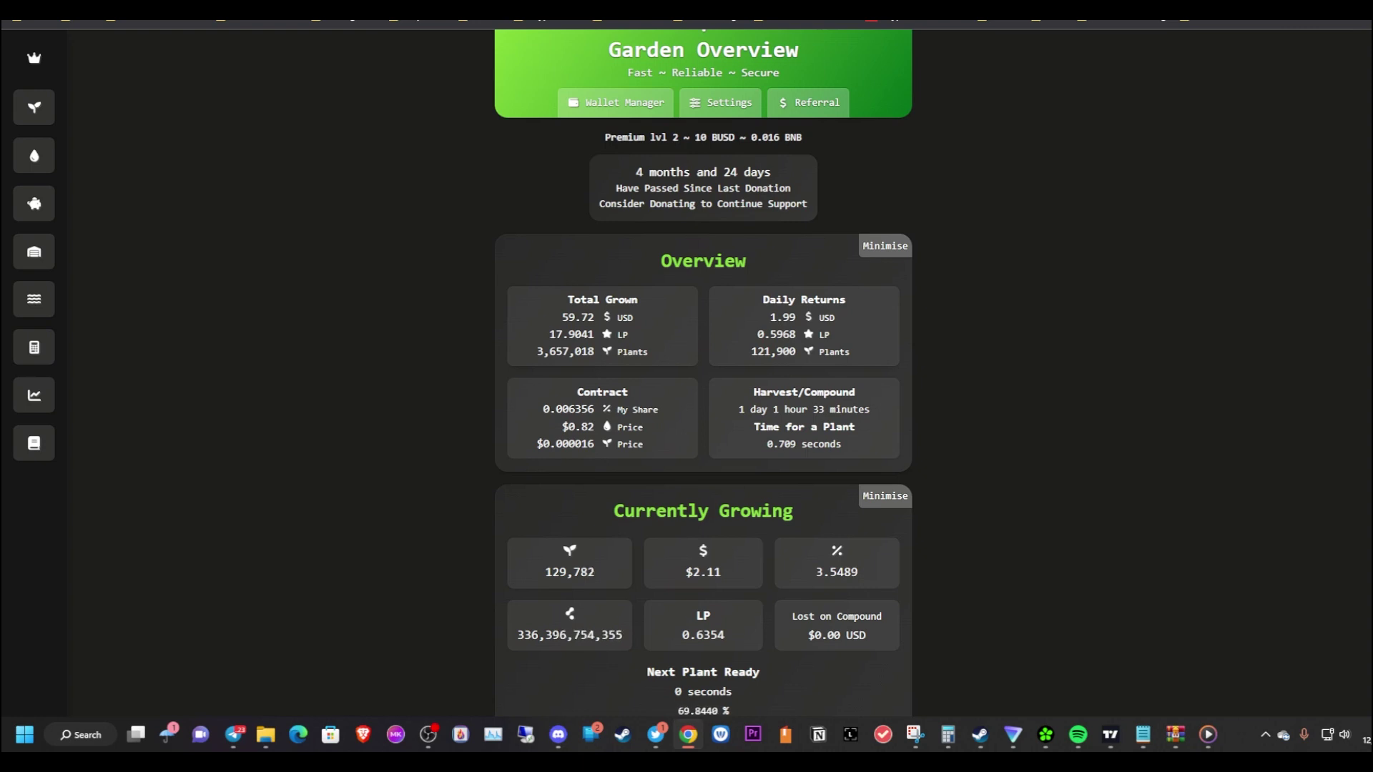
{"action": "left_click", "coordinate": [1159, 11]}
{"action": "scroll", "coordinate": [980, 350], "scroll_direction": "down", "scroll_amount": 3}
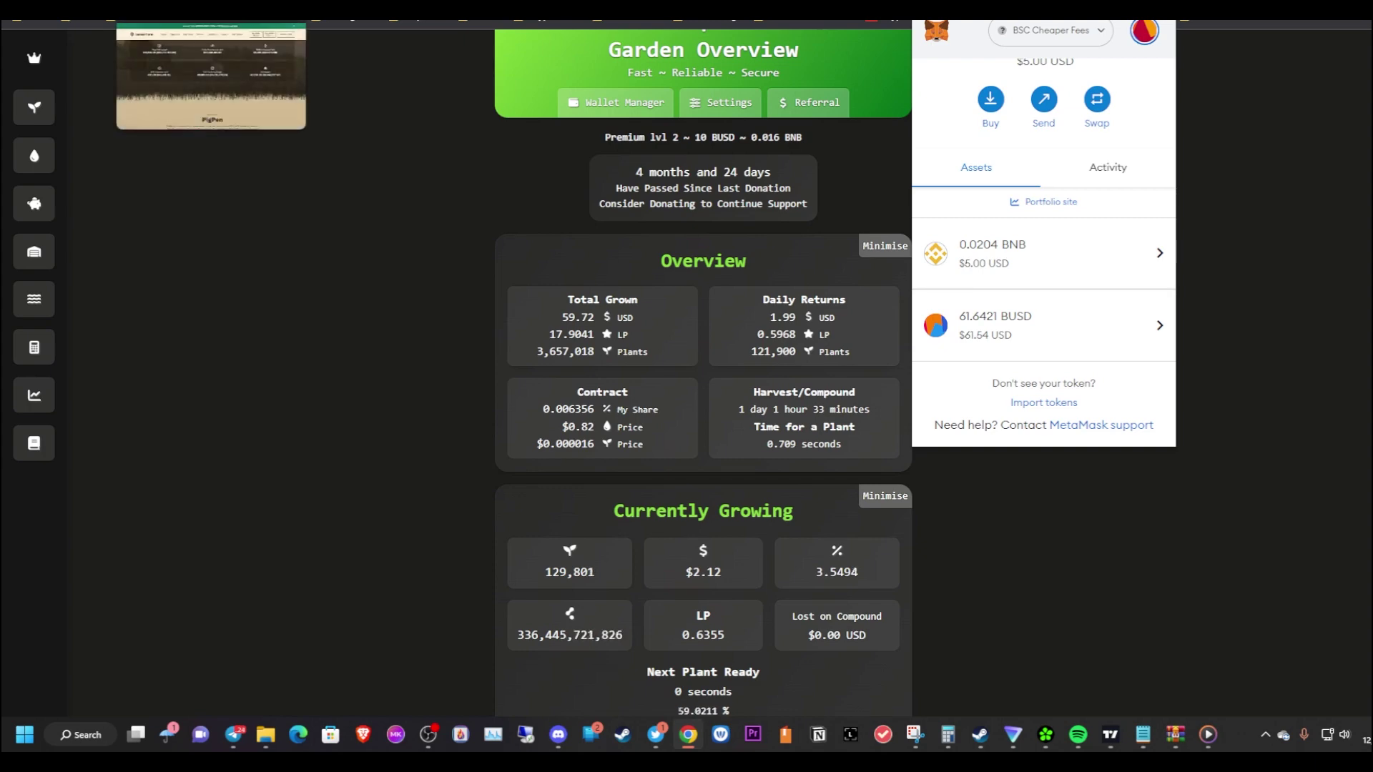
Open Animal Farm's Farms page and find the TUSD/BUSD farm with 135.387 staked
{"action": "left_click", "coordinate": [165, 10]}
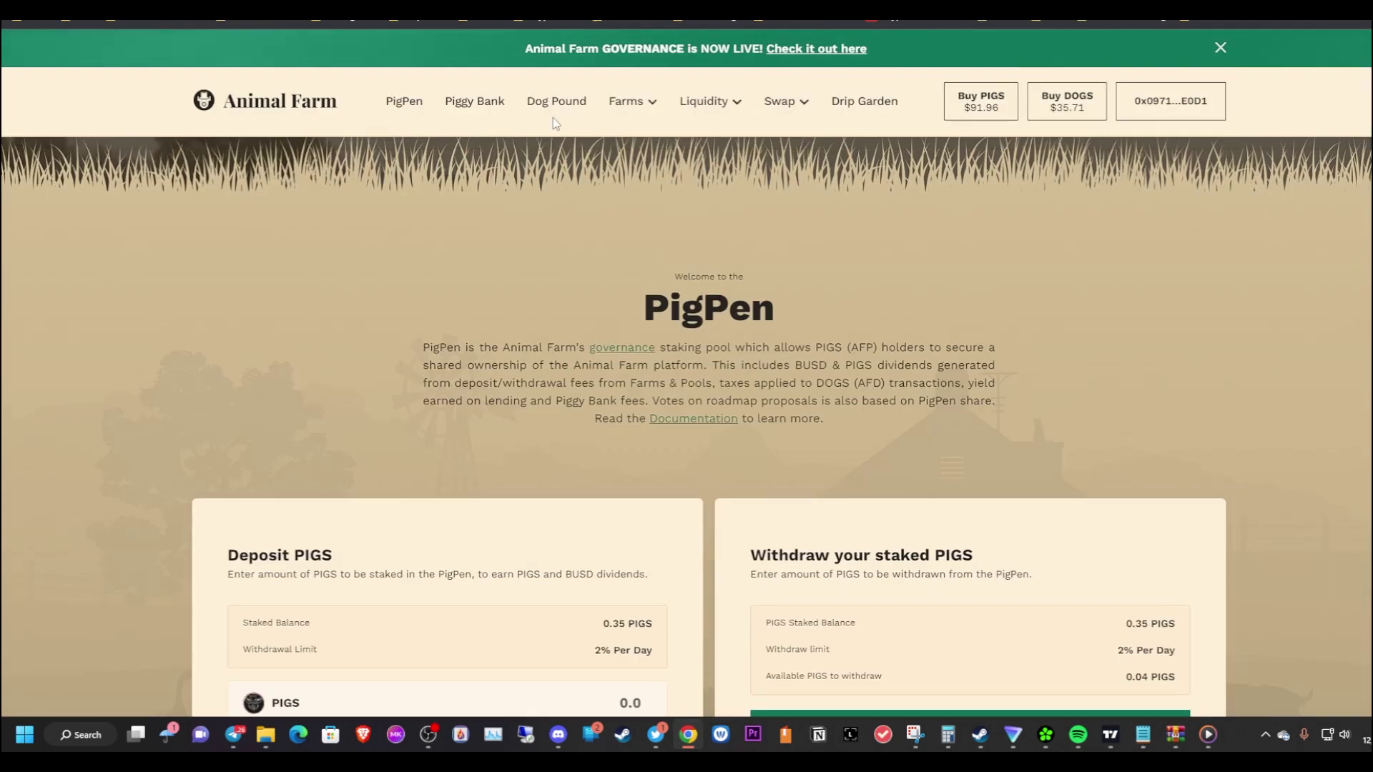
{"action": "left_click", "coordinate": [630, 101]}
{"action": "left_click", "coordinate": [650, 135]}
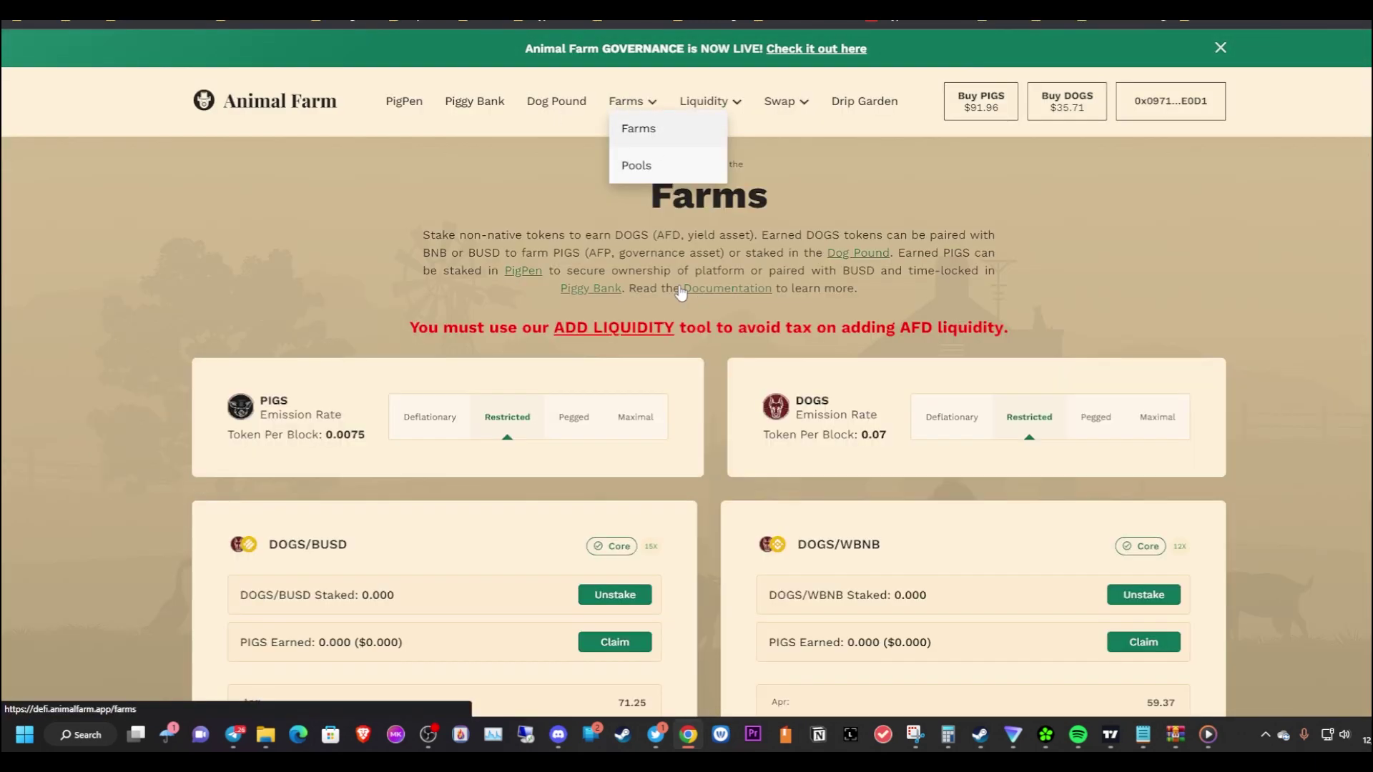
{"action": "scroll", "coordinate": [536, 333], "scroll_direction": "down", "scroll_amount": 14}
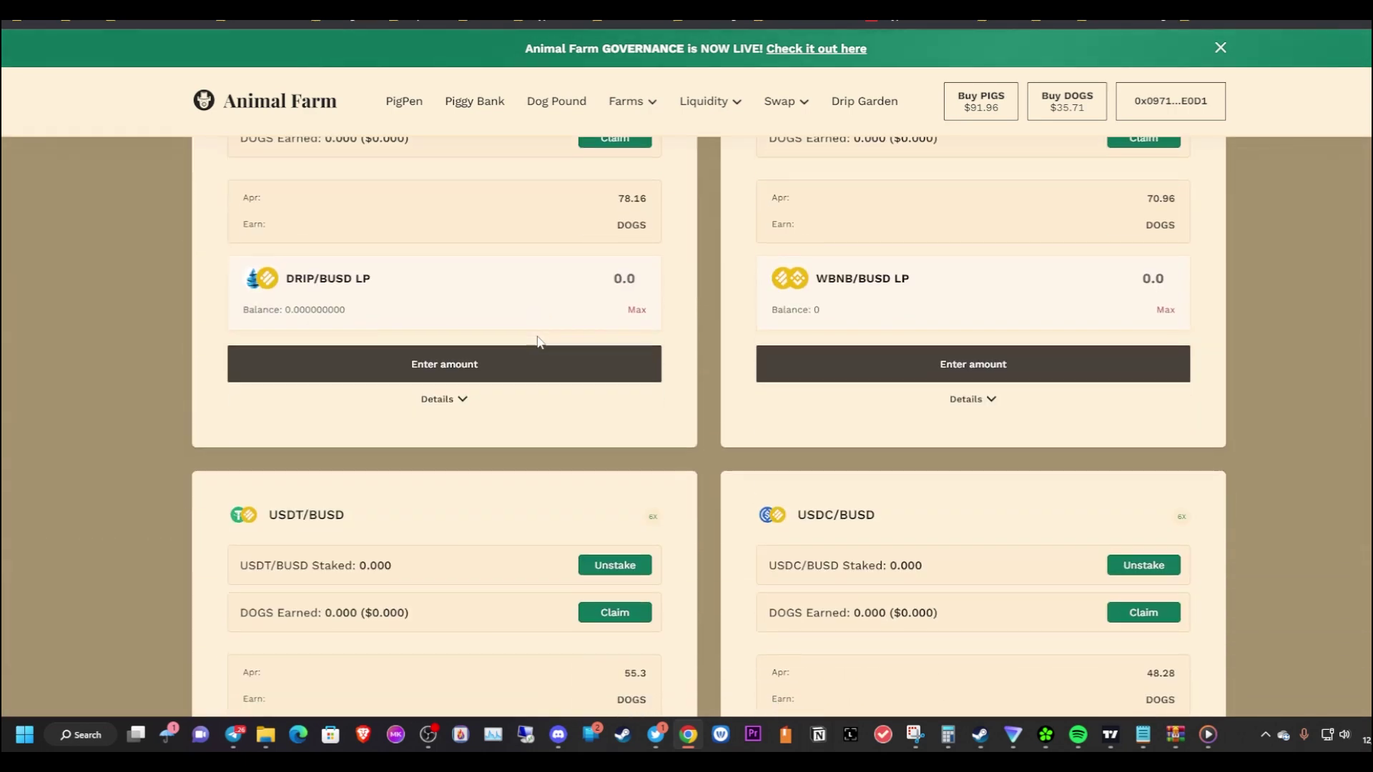
{"action": "scroll", "coordinate": [538, 342], "scroll_direction": "up", "scroll_amount": 2}
{"action": "scroll", "coordinate": [751, 316], "scroll_direction": "down", "scroll_amount": 5}
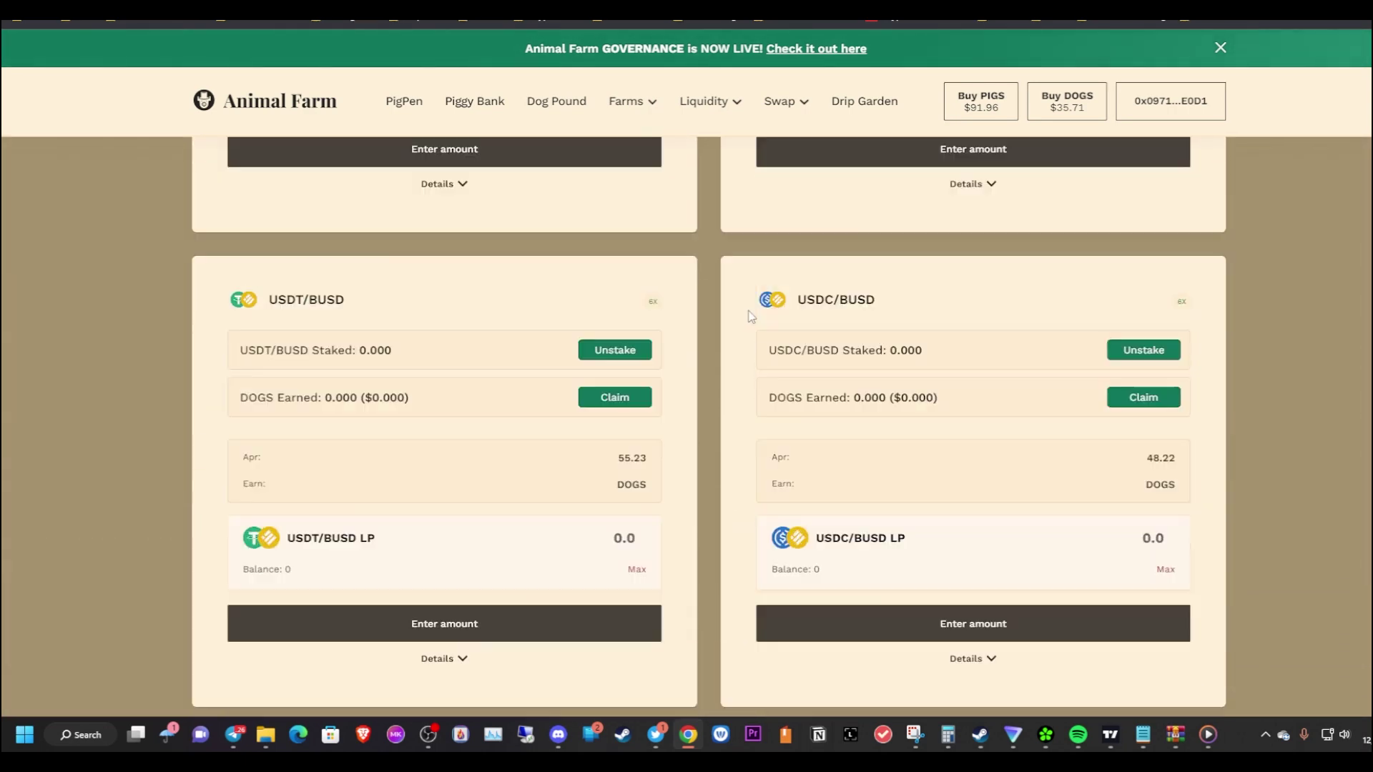
{"action": "scroll", "coordinate": [751, 316], "scroll_direction": "down", "scroll_amount": 7}
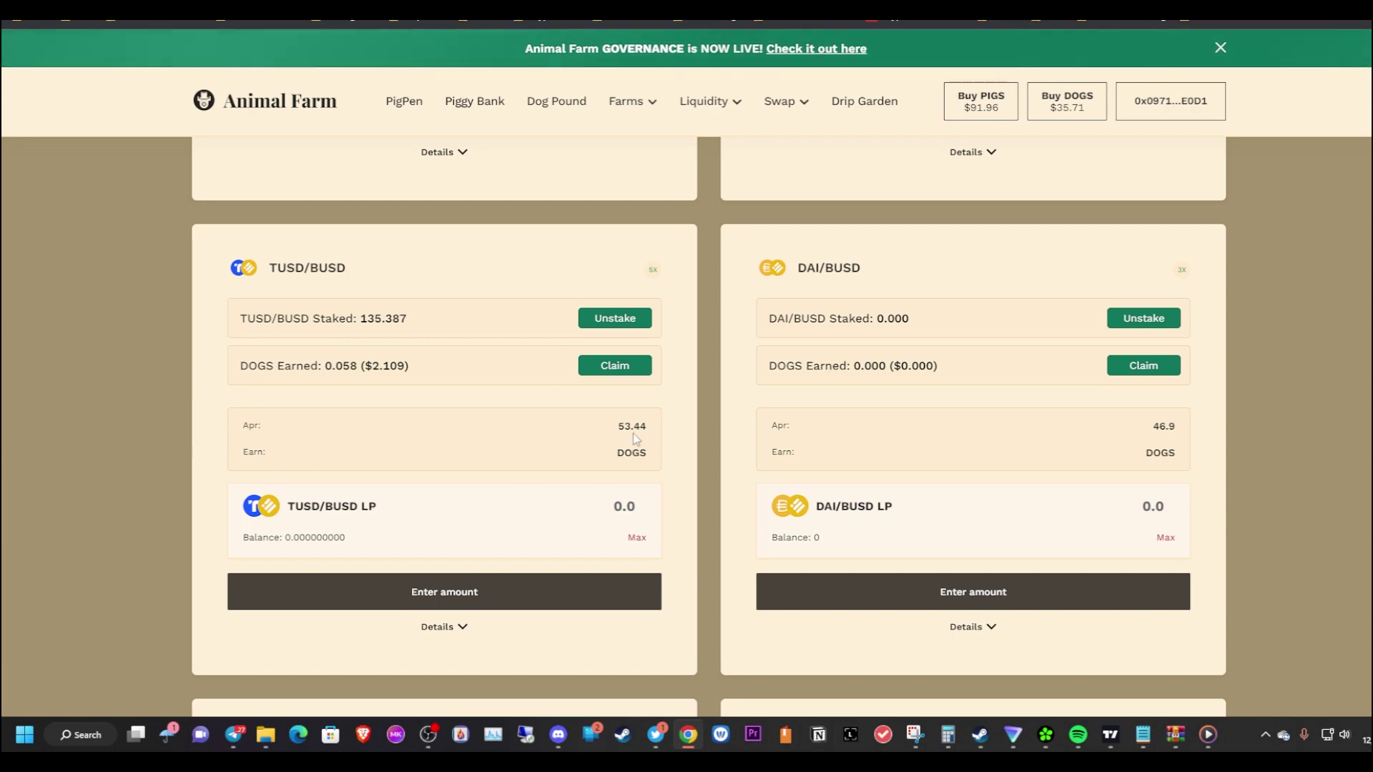
{"action": "scroll", "coordinate": [633, 435], "scroll_direction": "up", "scroll_amount": 9}
{"action": "scroll", "coordinate": [636, 439], "scroll_direction": "down", "scroll_amount": 9}
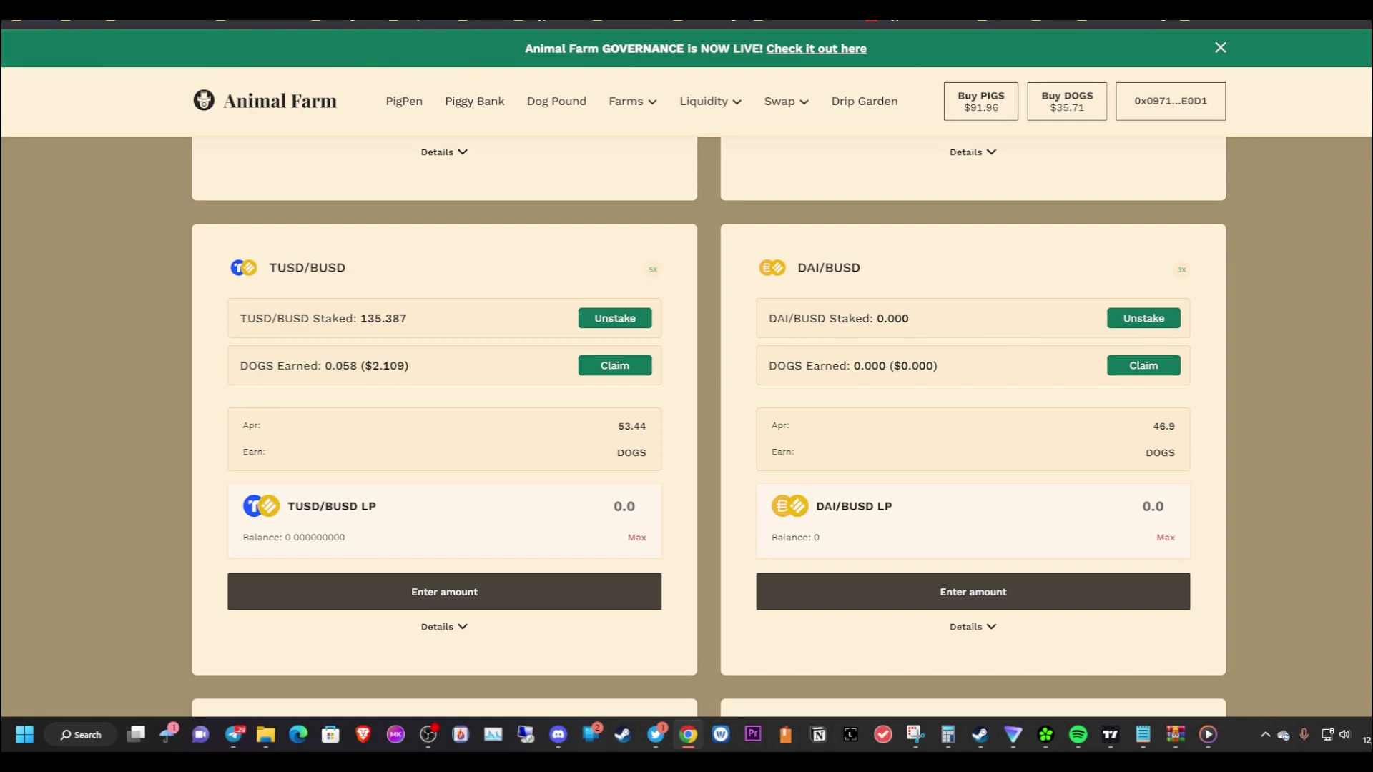
Plant all Drip Garden seeds and confirm in MetaMask, raising Plants Grown to 3,787,110
{"action": "left_click", "coordinate": [864, 100]}
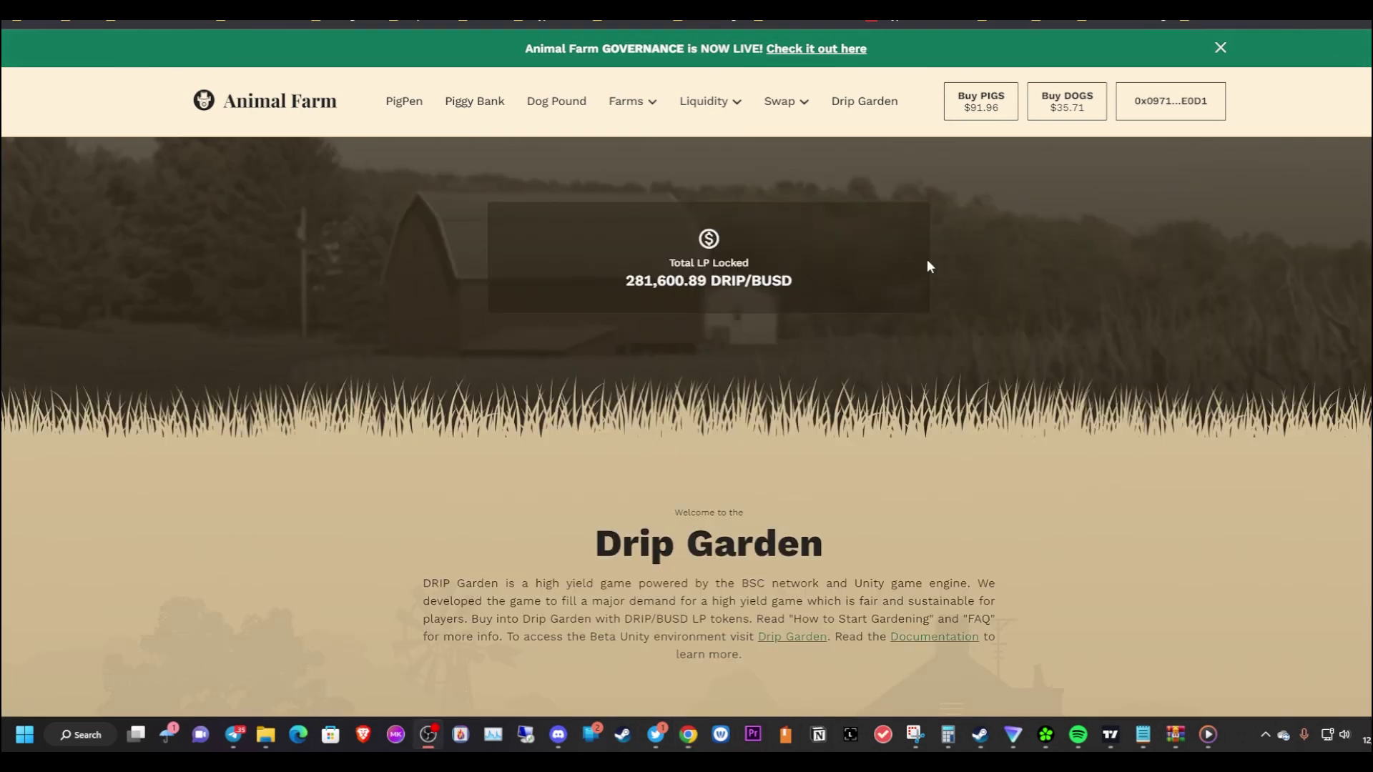
{"action": "scroll", "coordinate": [794, 289], "scroll_direction": "down", "scroll_amount": 10}
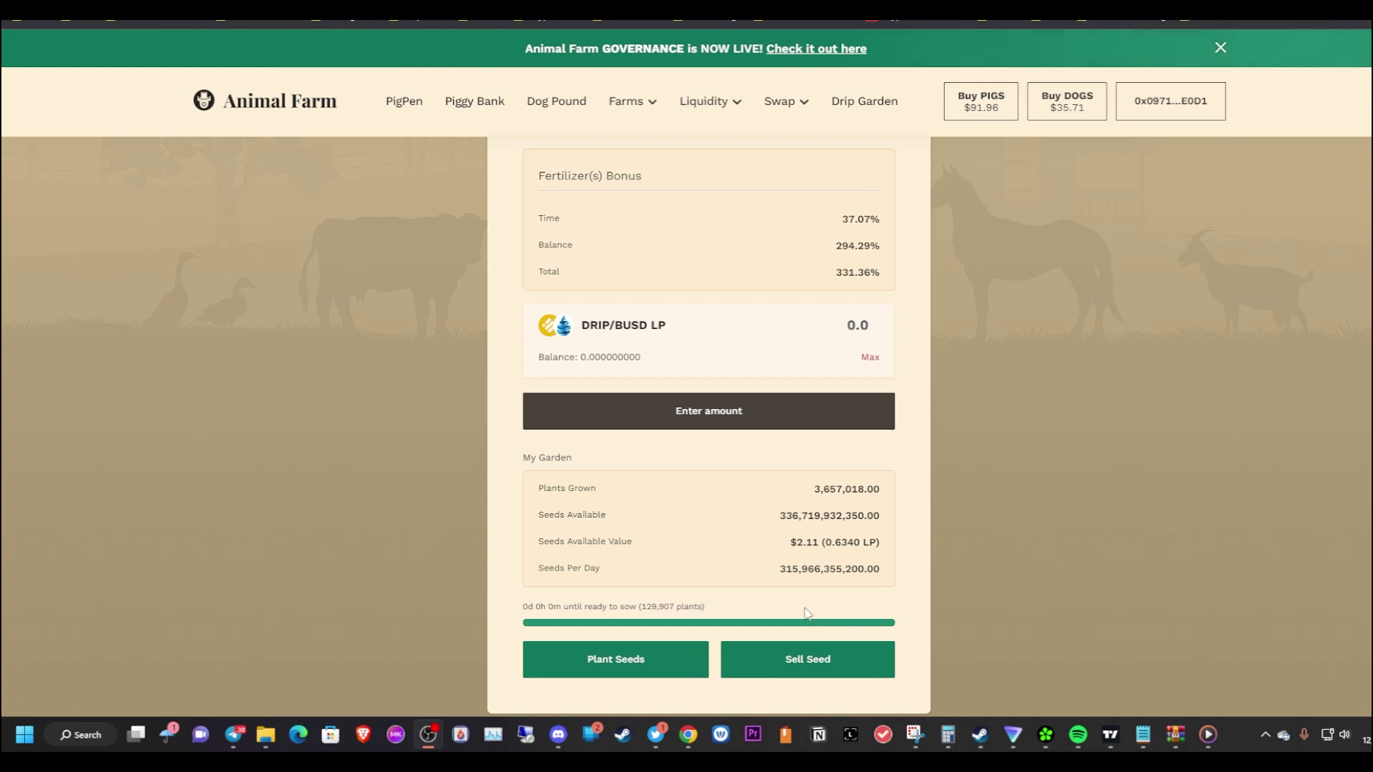
{"action": "left_click", "coordinate": [641, 664]}
{"action": "left_click", "coordinate": [755, 439]}
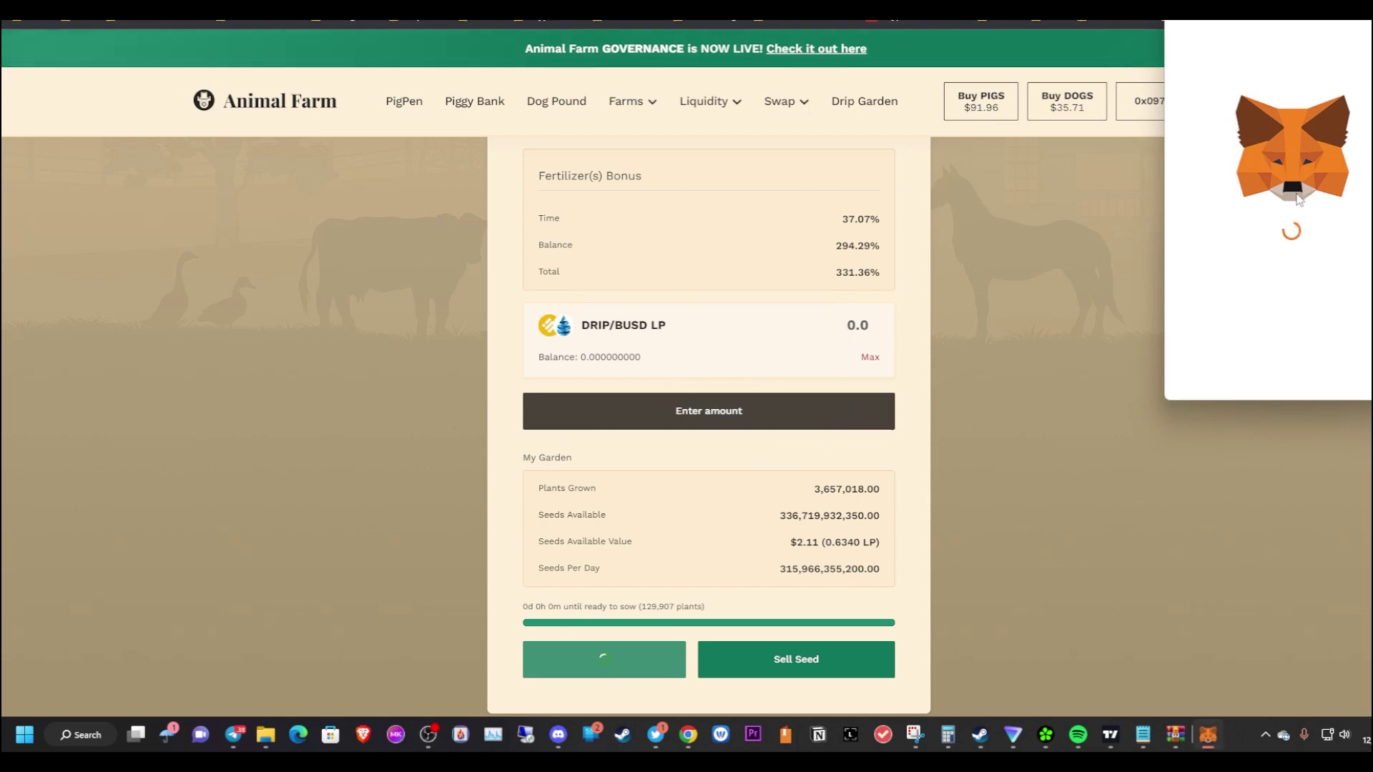
{"action": "scroll", "coordinate": [1316, 283], "scroll_direction": "down", "scroll_amount": 3}
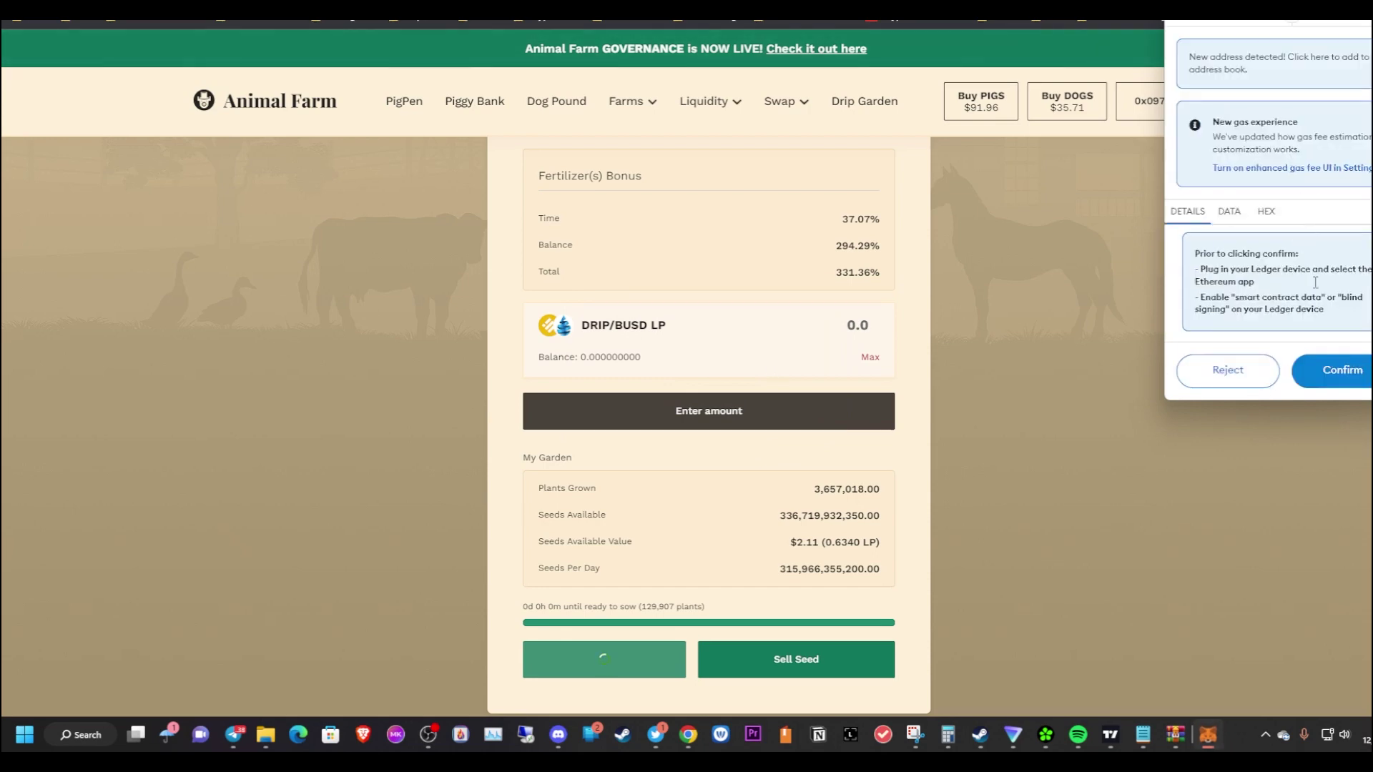
{"action": "left_click", "coordinate": [1325, 372]}
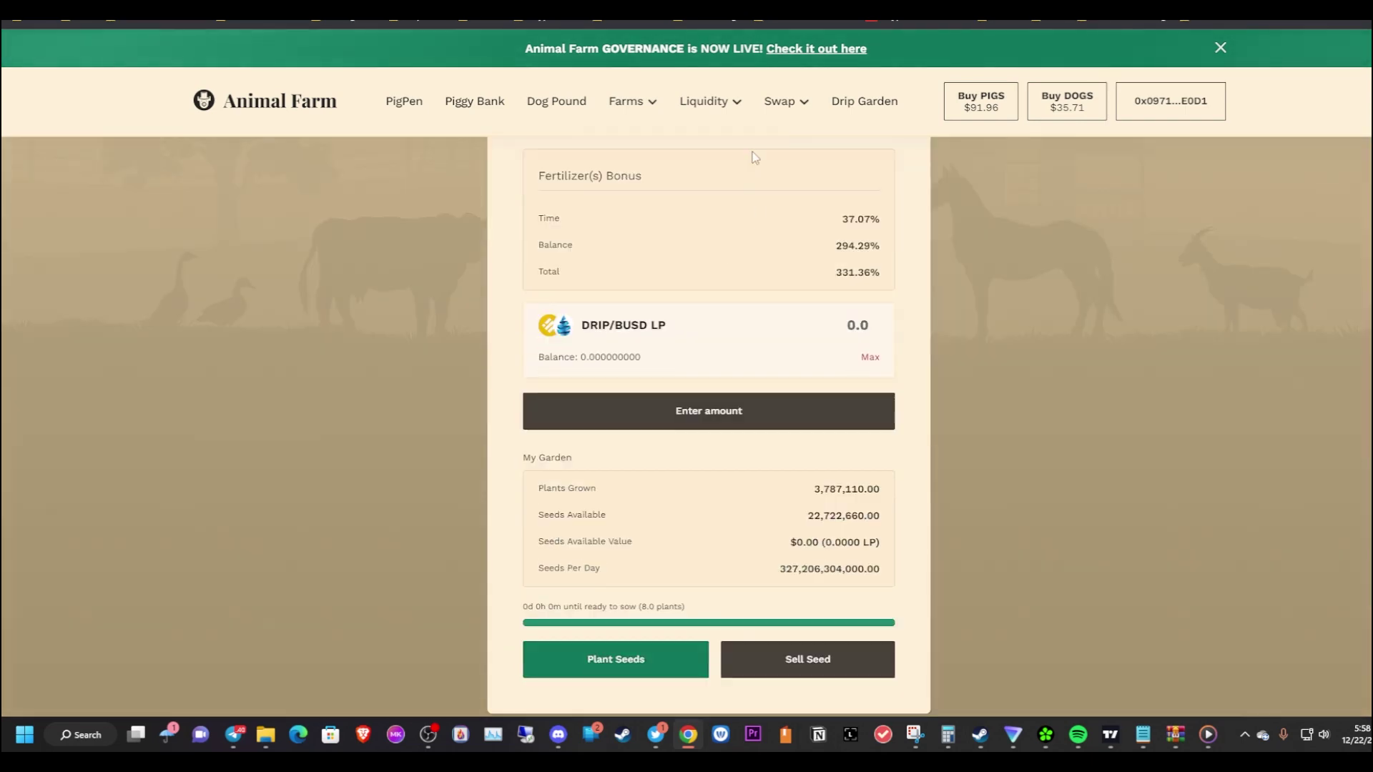
Supply 30 BUSD tax-free as DRIP/BUSD LP, approve it in MetaMask, and dismiss the confirmation
{"action": "mouse_move", "coordinate": [794, 106]}
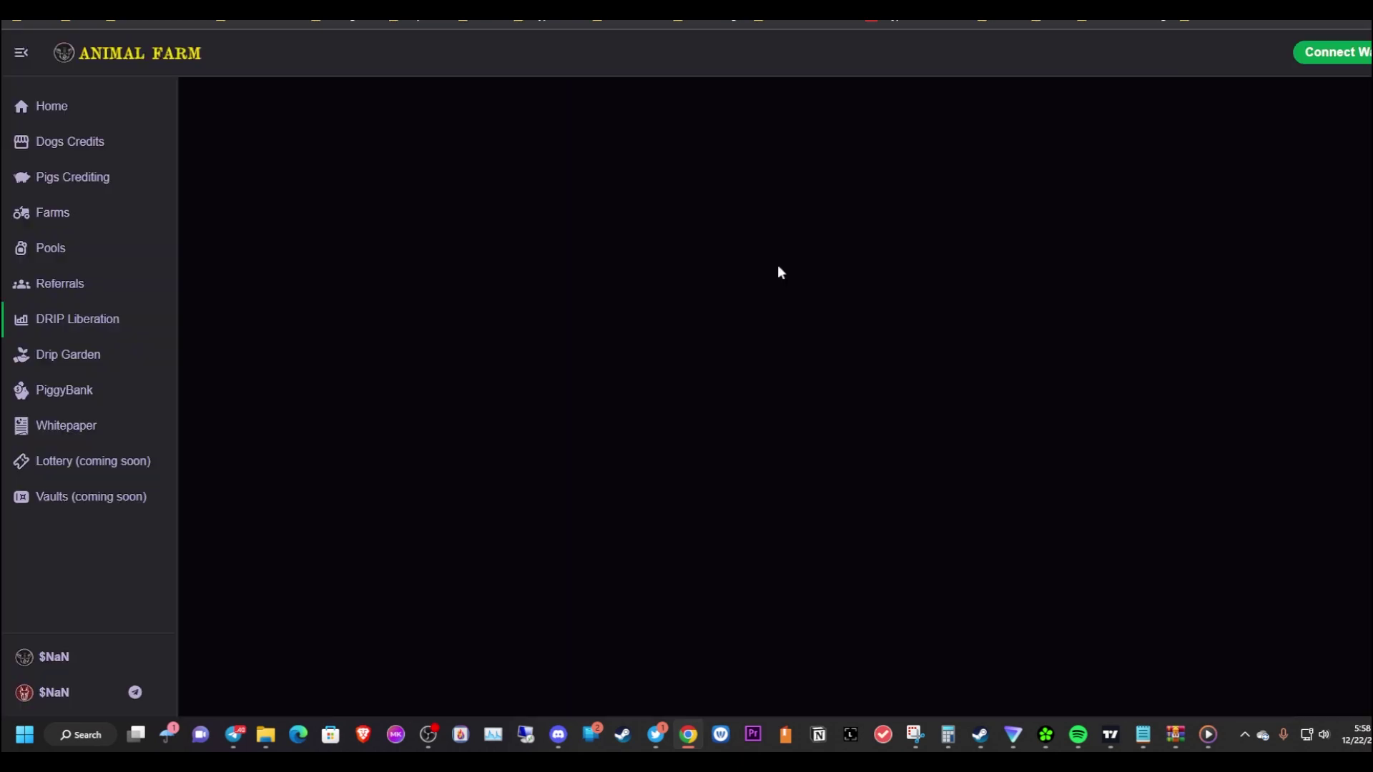
{"action": "scroll", "coordinate": [947, 276], "scroll_direction": "down", "scroll_amount": 3}
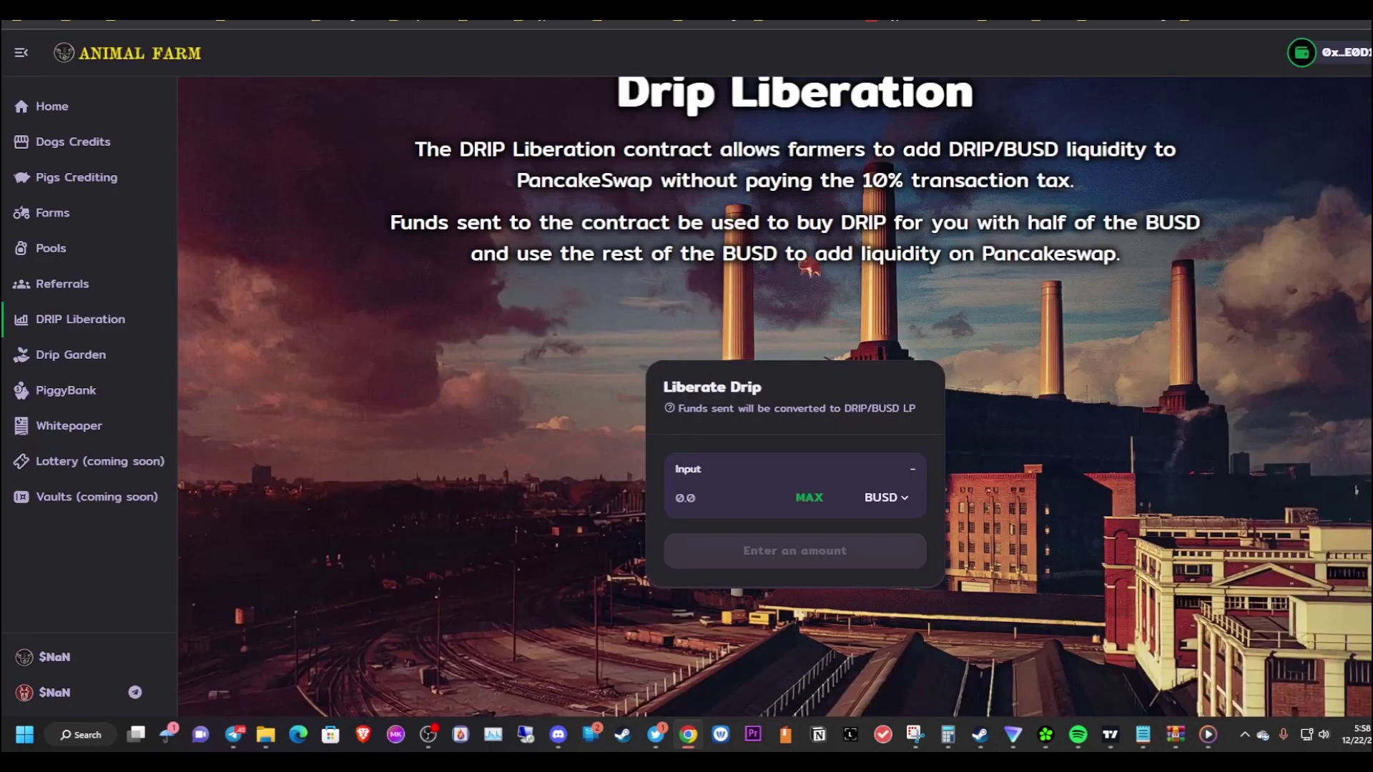
{"action": "scroll", "coordinate": [947, 269], "scroll_direction": "up", "scroll_amount": 2}
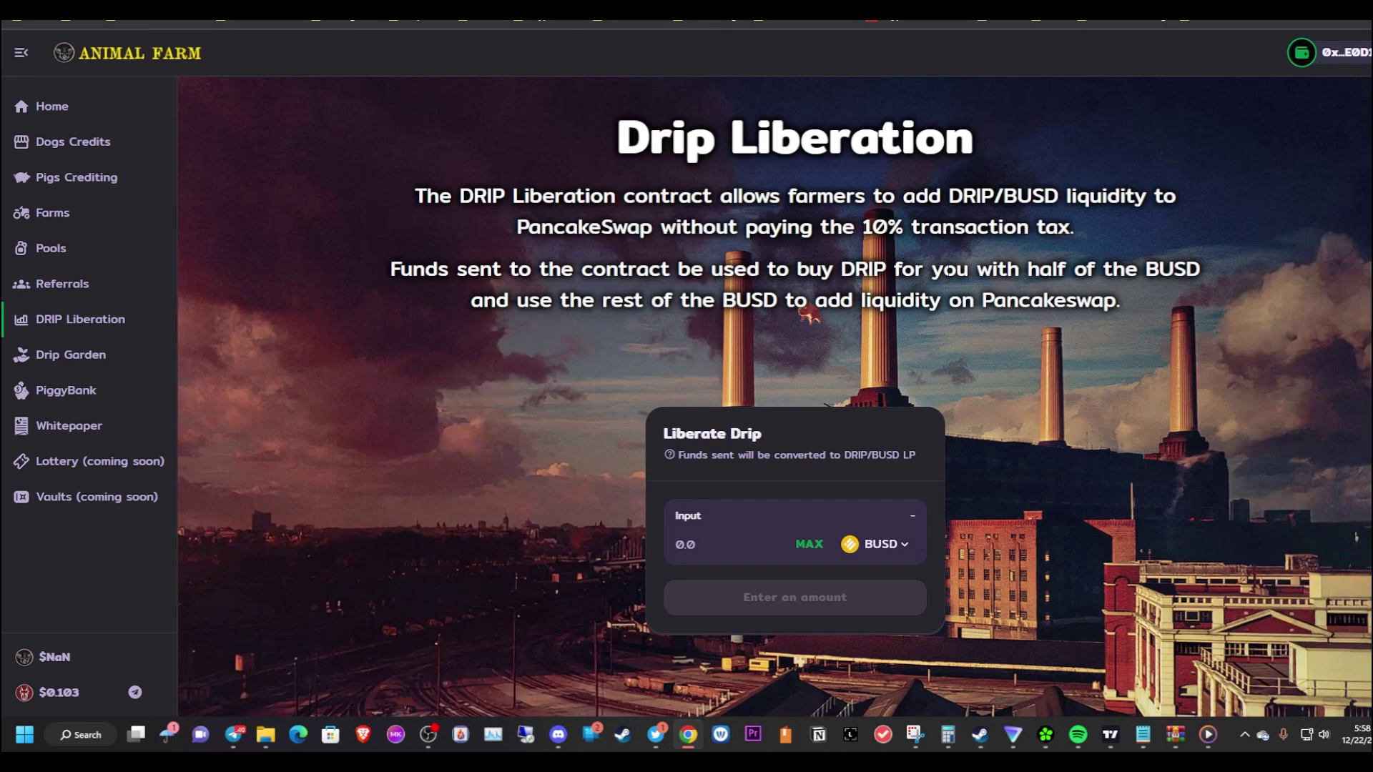
{"action": "scroll", "coordinate": [949, 276], "scroll_direction": "down", "scroll_amount": 2}
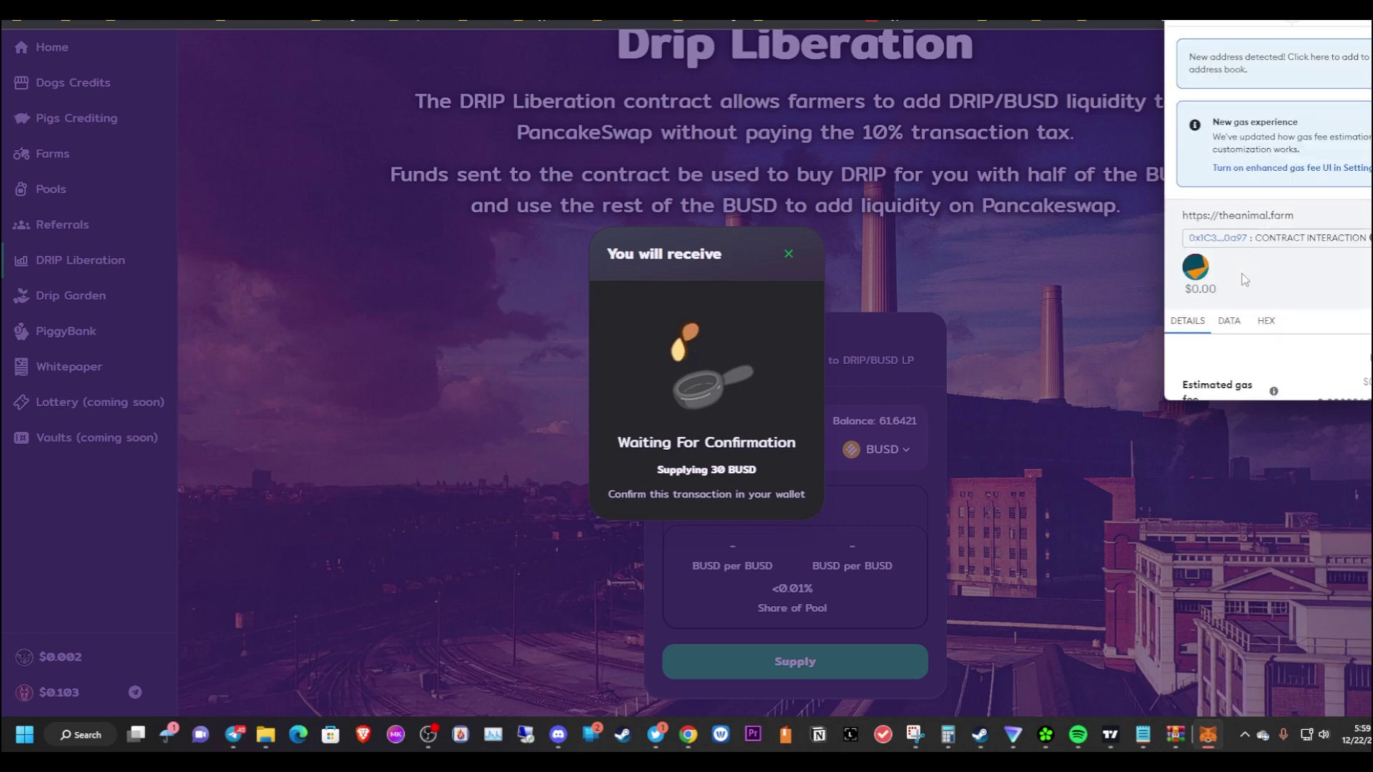
{"action": "left_click", "coordinate": [1308, 359]}
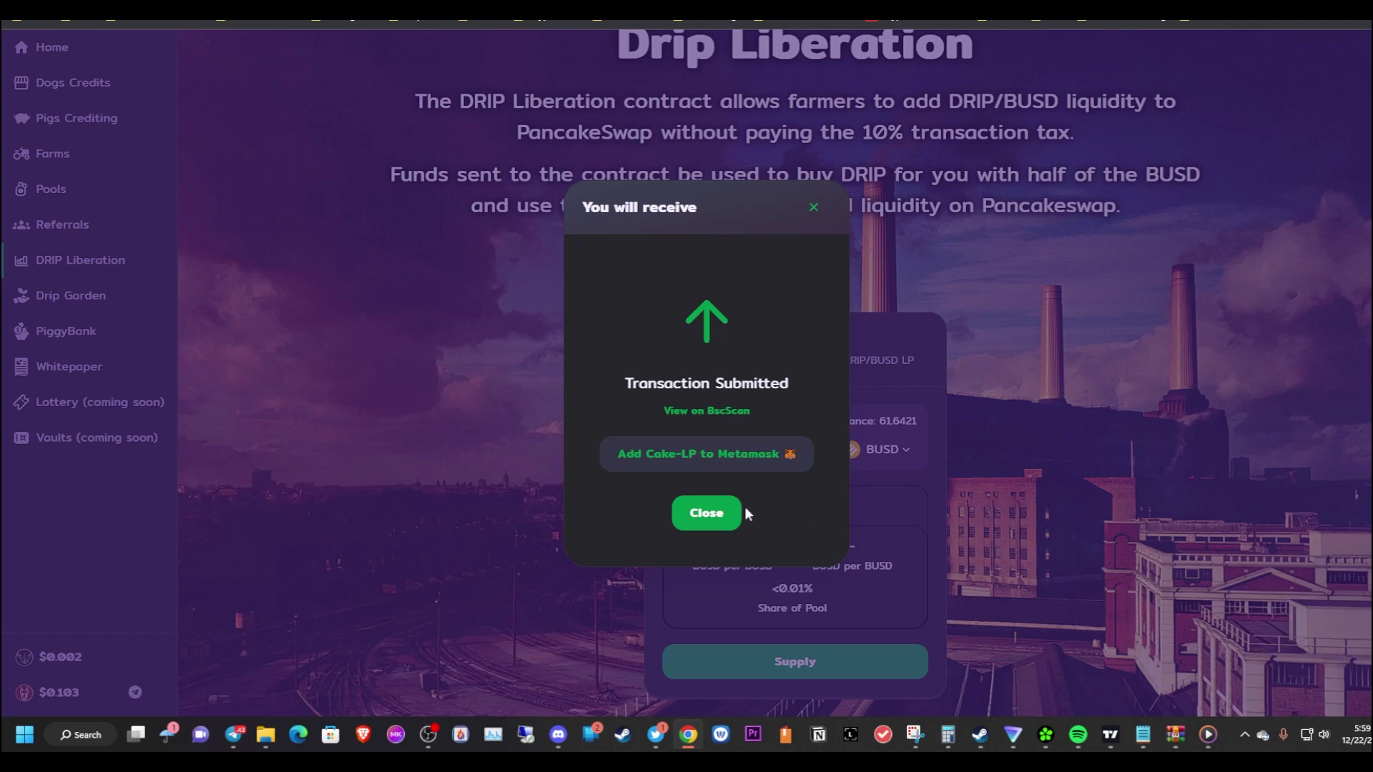
{"action": "left_click", "coordinate": [715, 513]}
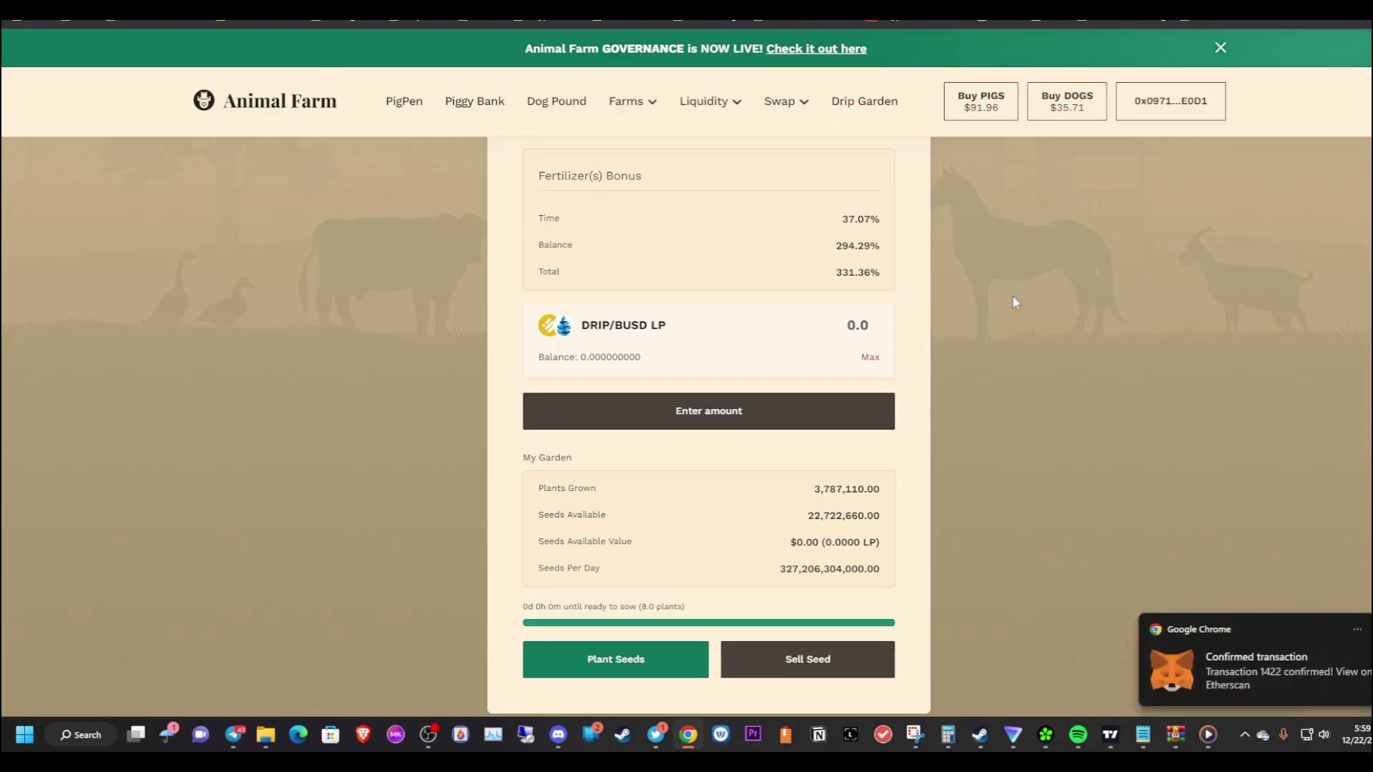
Reload Drip Garden from Farms so the 8.974449054 DRIP/BUSD LP balance appears
{"action": "scroll", "coordinate": [1013, 295], "scroll_direction": "down", "scroll_amount": 2}
{"action": "scroll", "coordinate": [1203, 363], "scroll_direction": "up", "scroll_amount": 2}
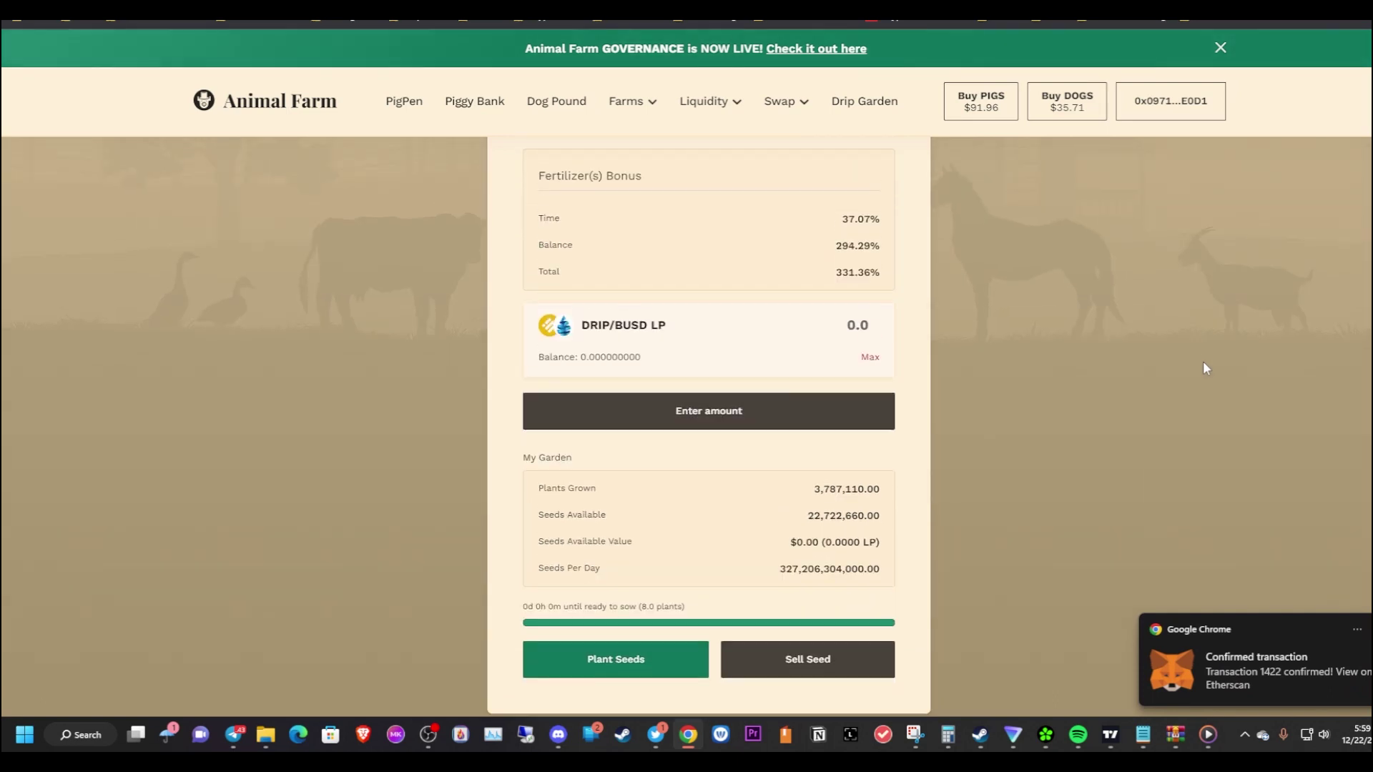
{"action": "scroll", "coordinate": [967, 354], "scroll_direction": "up", "scroll_amount": 1}
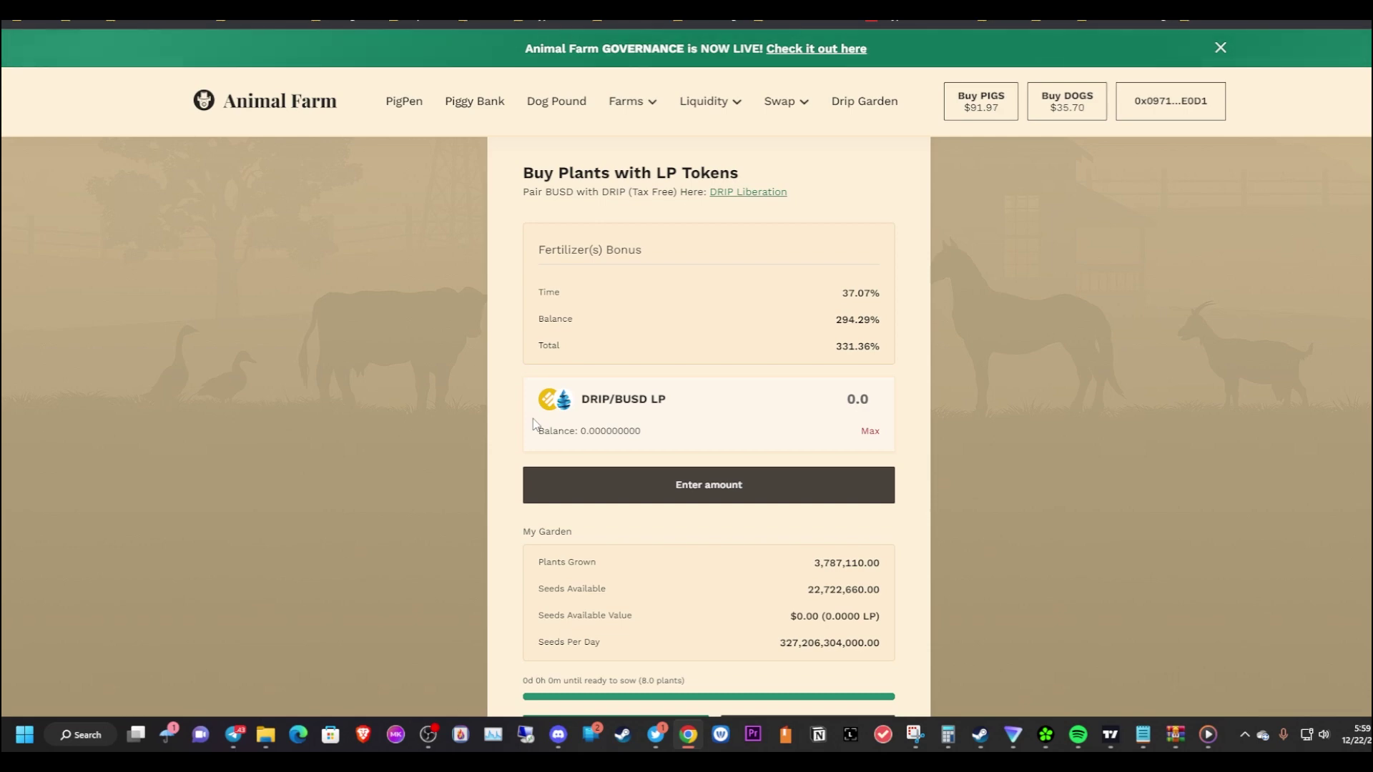
{"action": "scroll", "coordinate": [970, 438], "scroll_direction": "up", "scroll_amount": 1}
{"action": "scroll", "coordinate": [971, 438], "scroll_direction": "down", "scroll_amount": 2}
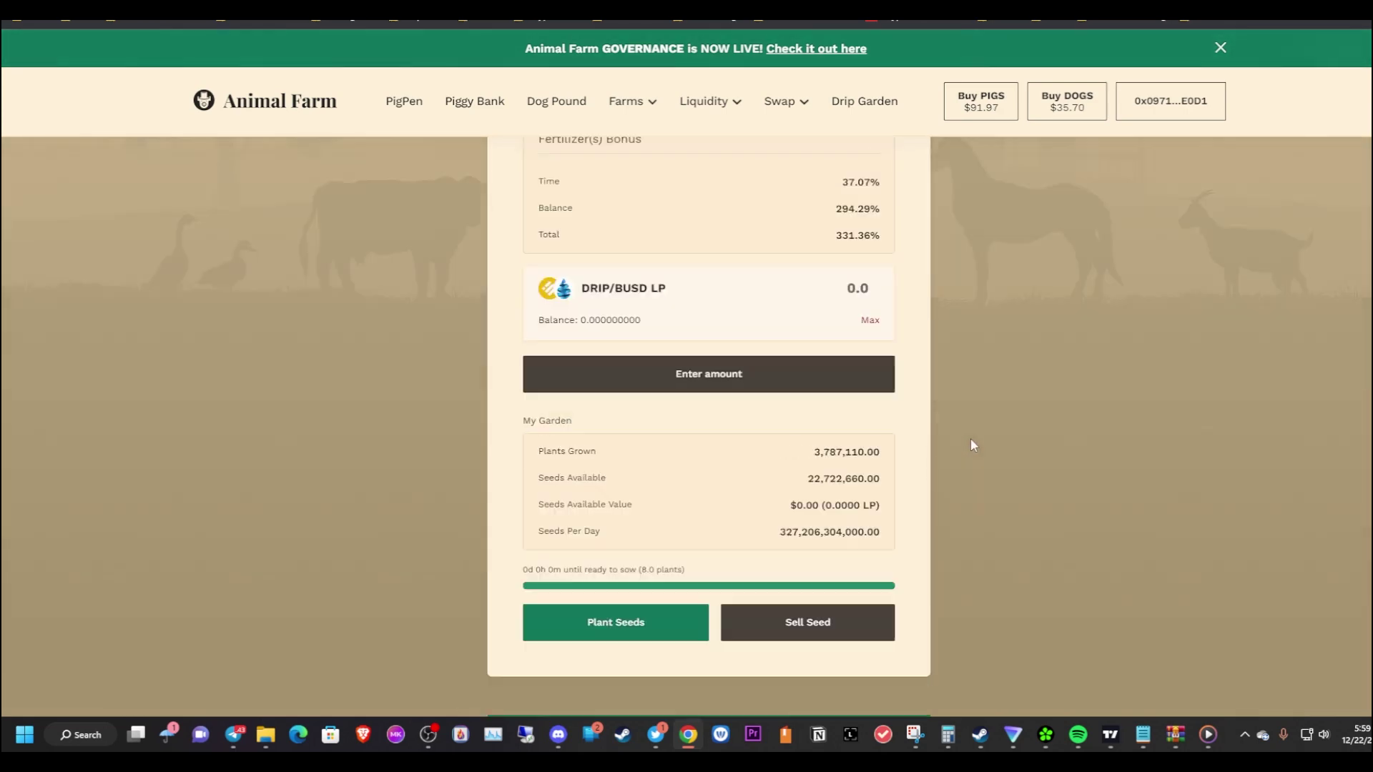
{"action": "scroll", "coordinate": [972, 438], "scroll_direction": "up", "scroll_amount": 2}
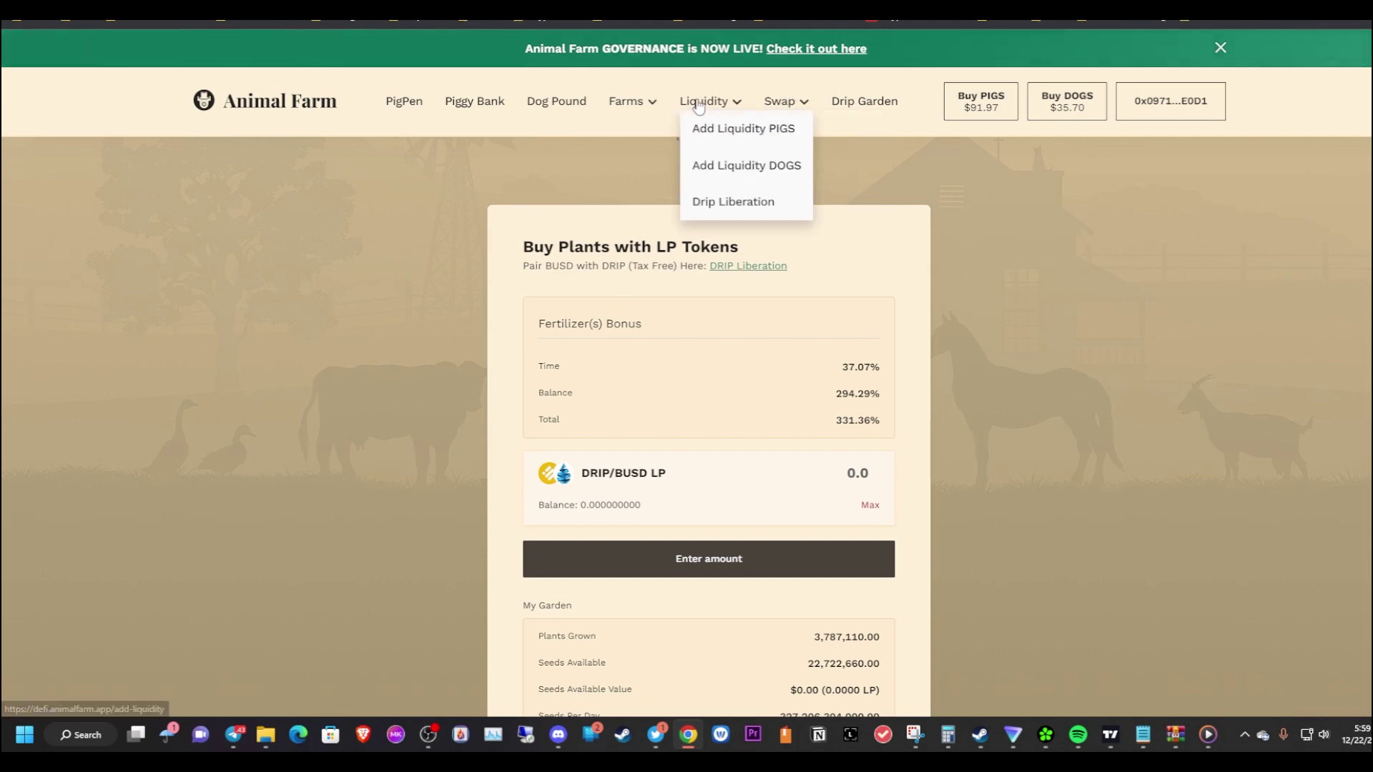
{"action": "mouse_move", "coordinate": [629, 140]}
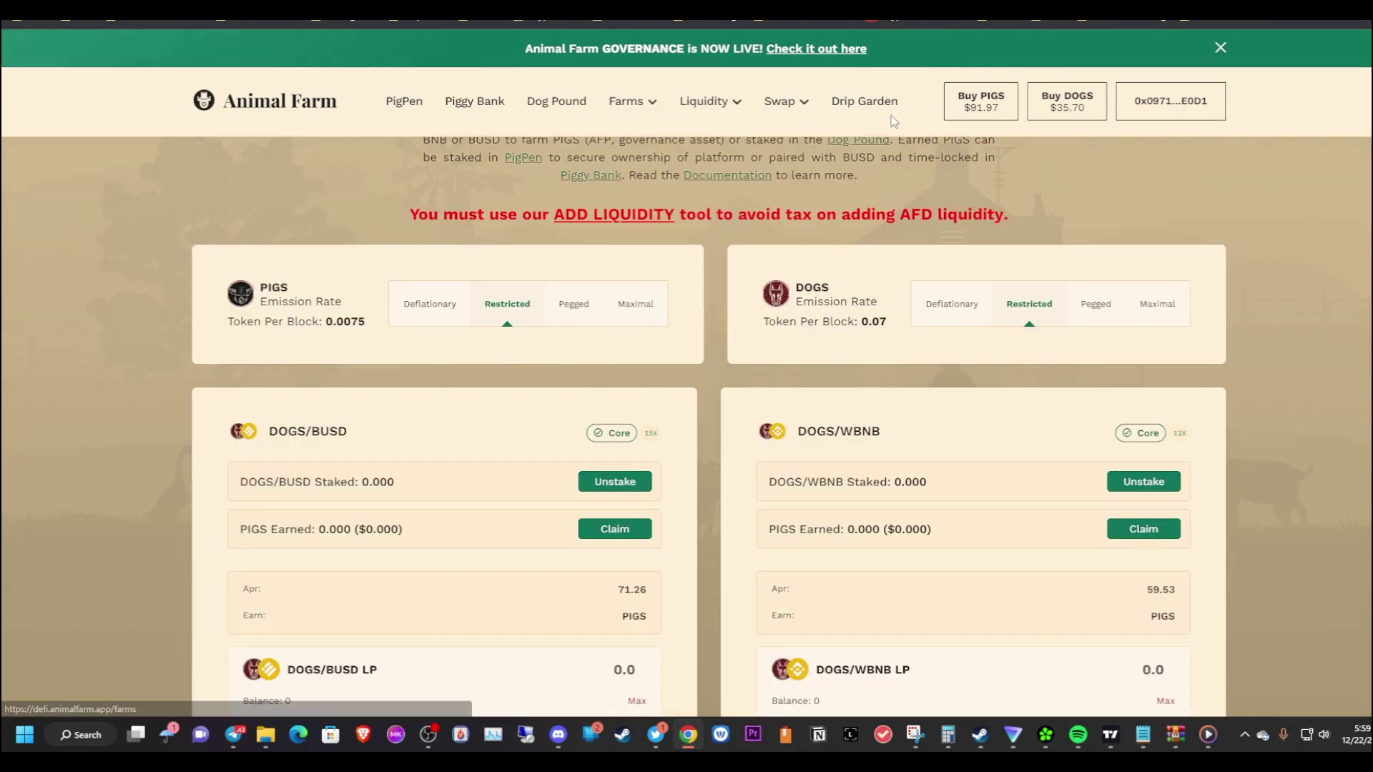
{"action": "left_click", "coordinate": [883, 104]}
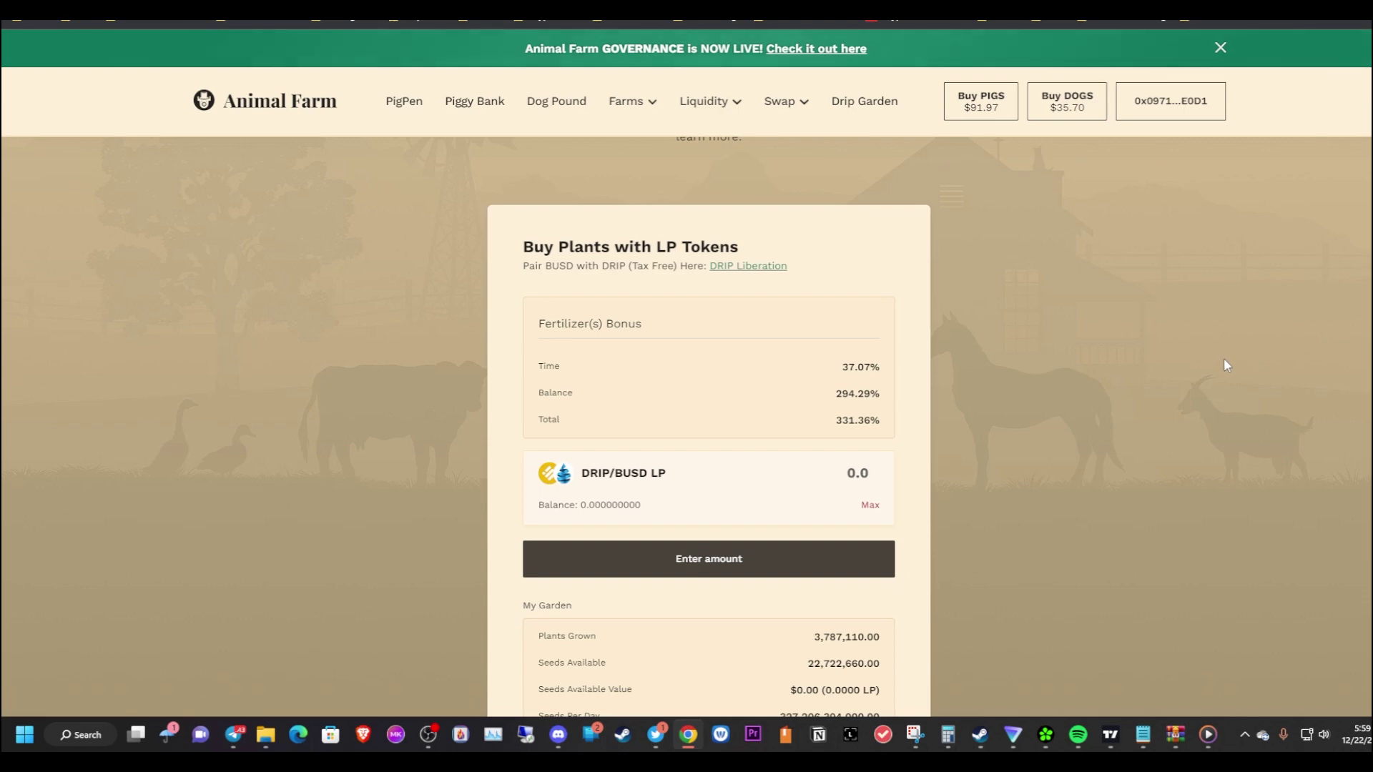
{"action": "scroll", "coordinate": [631, 470], "scroll_direction": "down", "scroll_amount": 1}
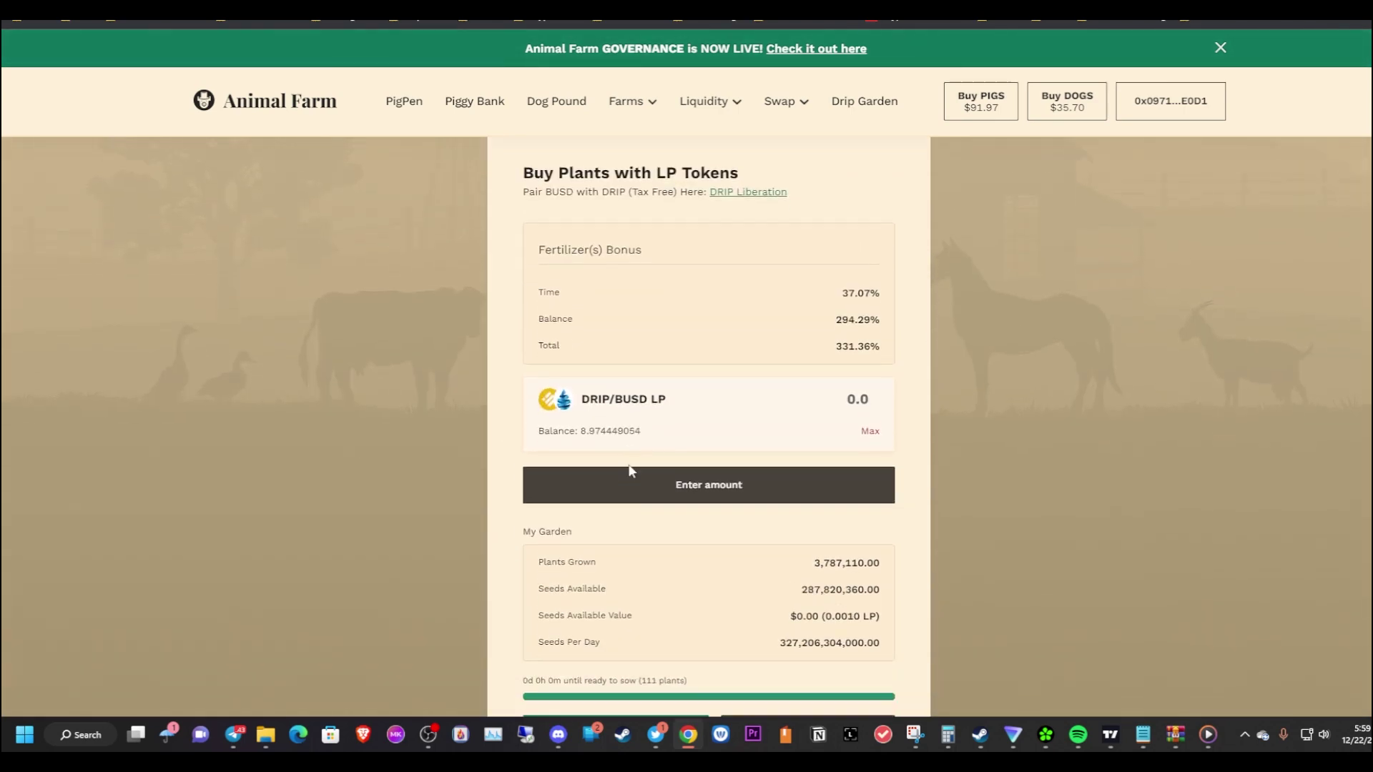
{"action": "scroll", "coordinate": [791, 395], "scroll_direction": "up", "scroll_amount": 1}
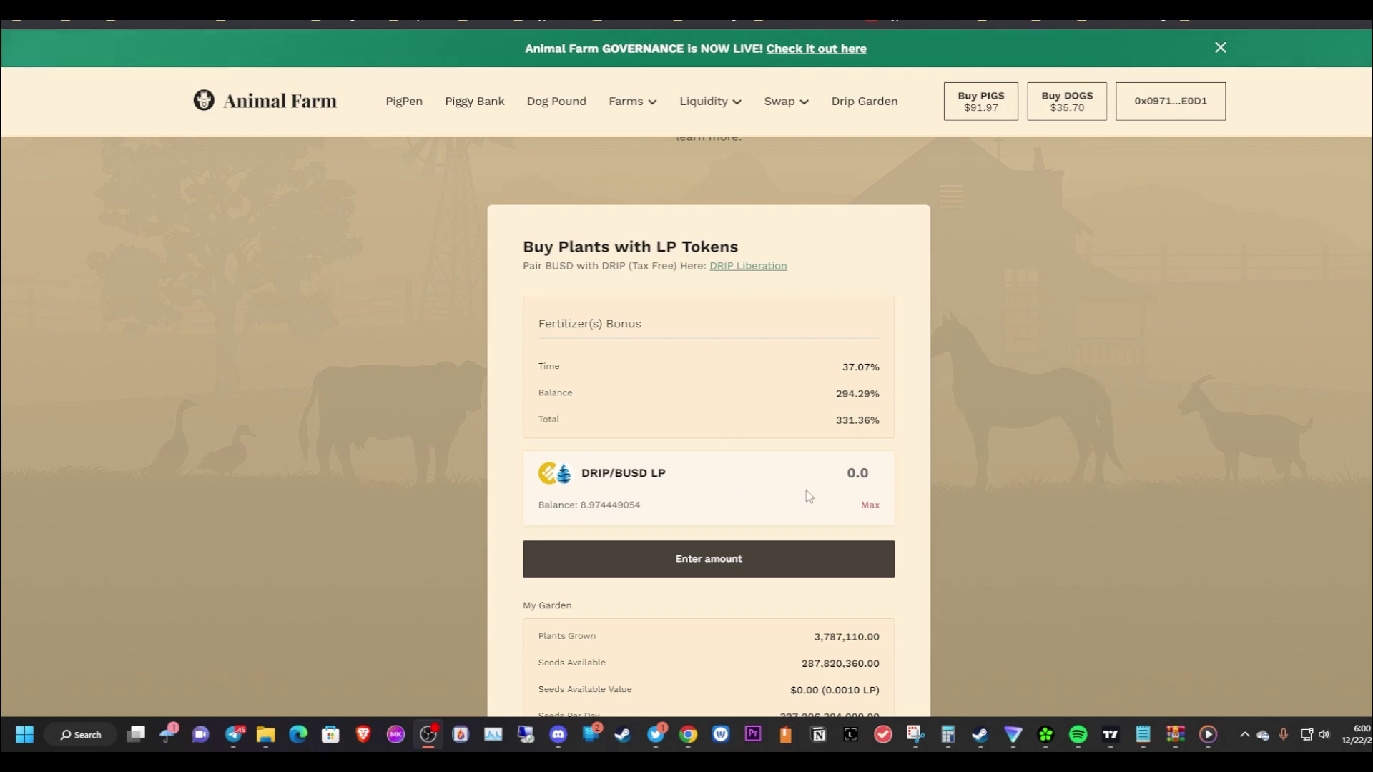
Buy plants with the full 8.974449054 LP balance, acknowledging the deposit and approving in MetaMask
{"action": "left_click", "coordinate": [871, 505]}
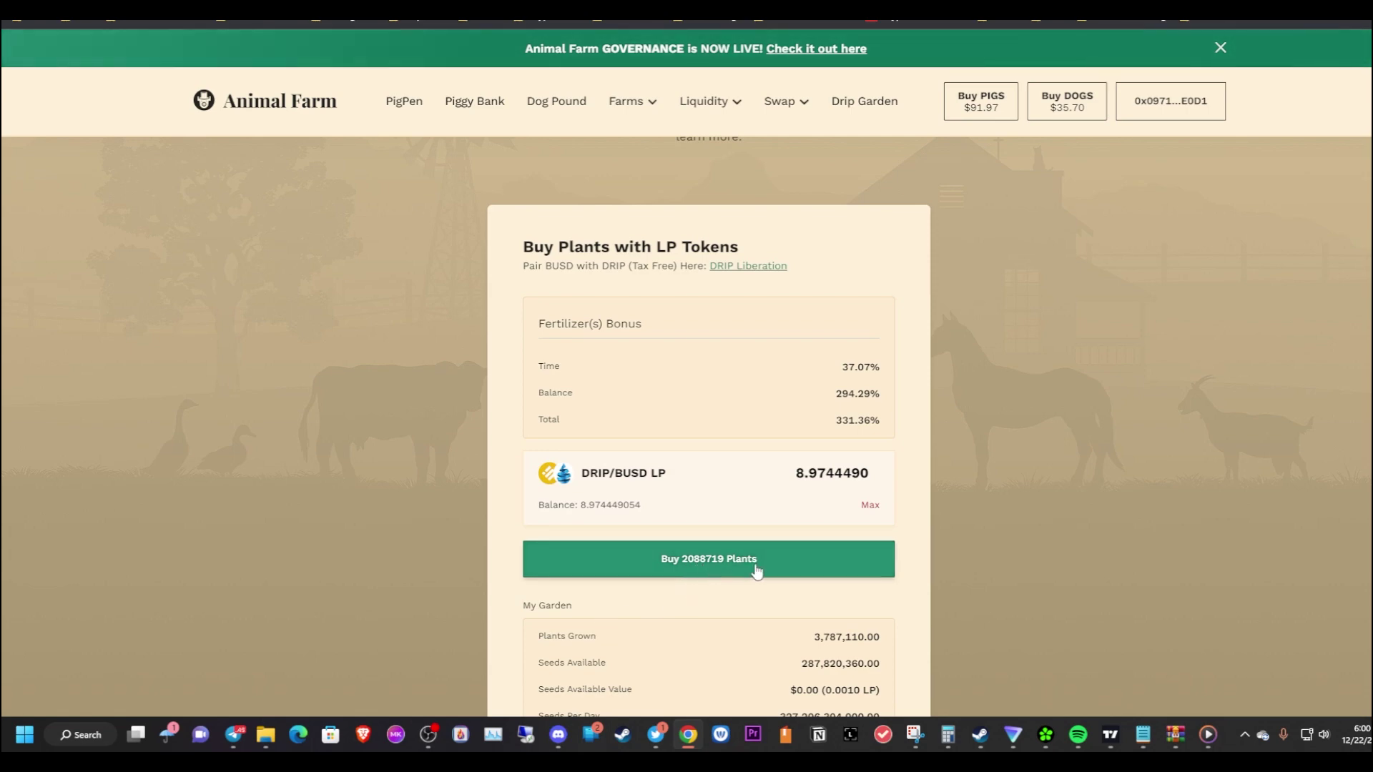
{"action": "scroll", "coordinate": [994, 551], "scroll_direction": "down", "scroll_amount": 1}
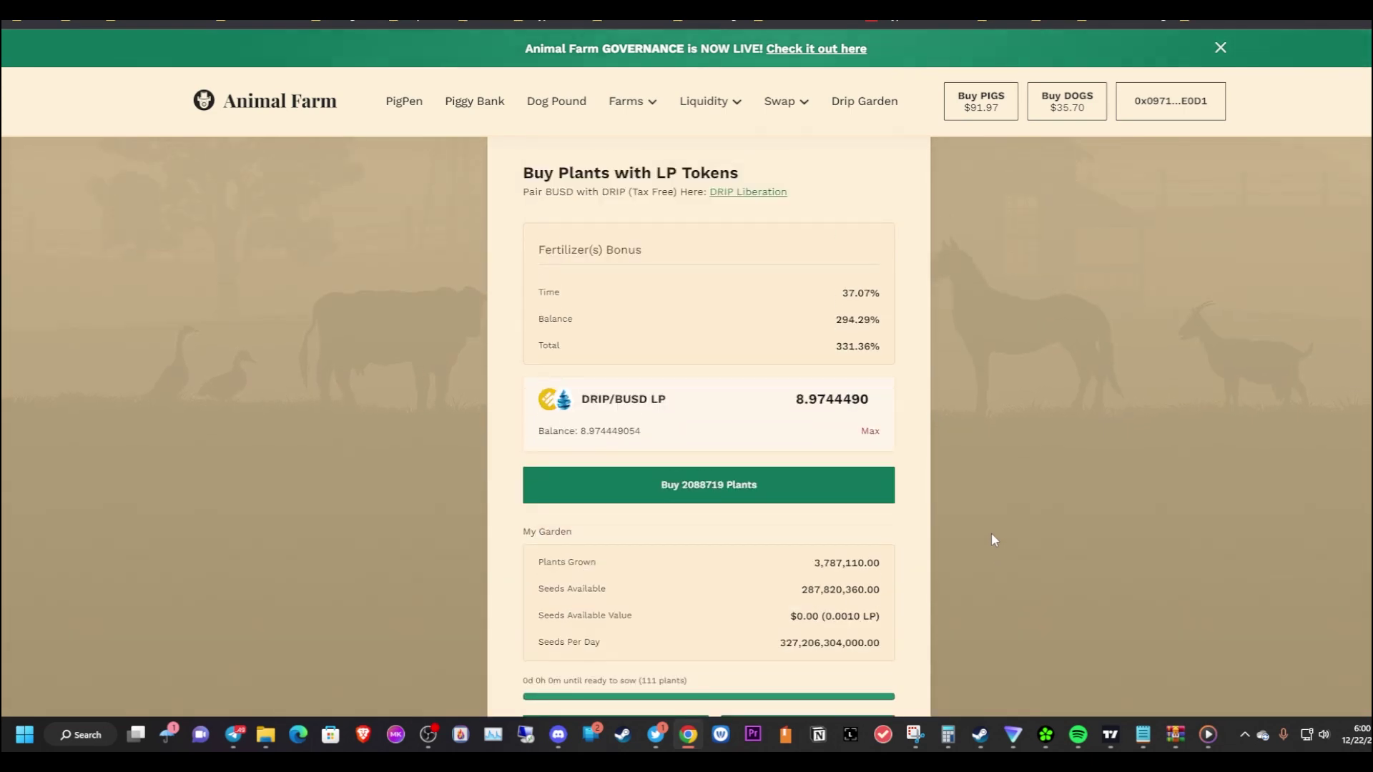
{"action": "left_click", "coordinate": [858, 494]}
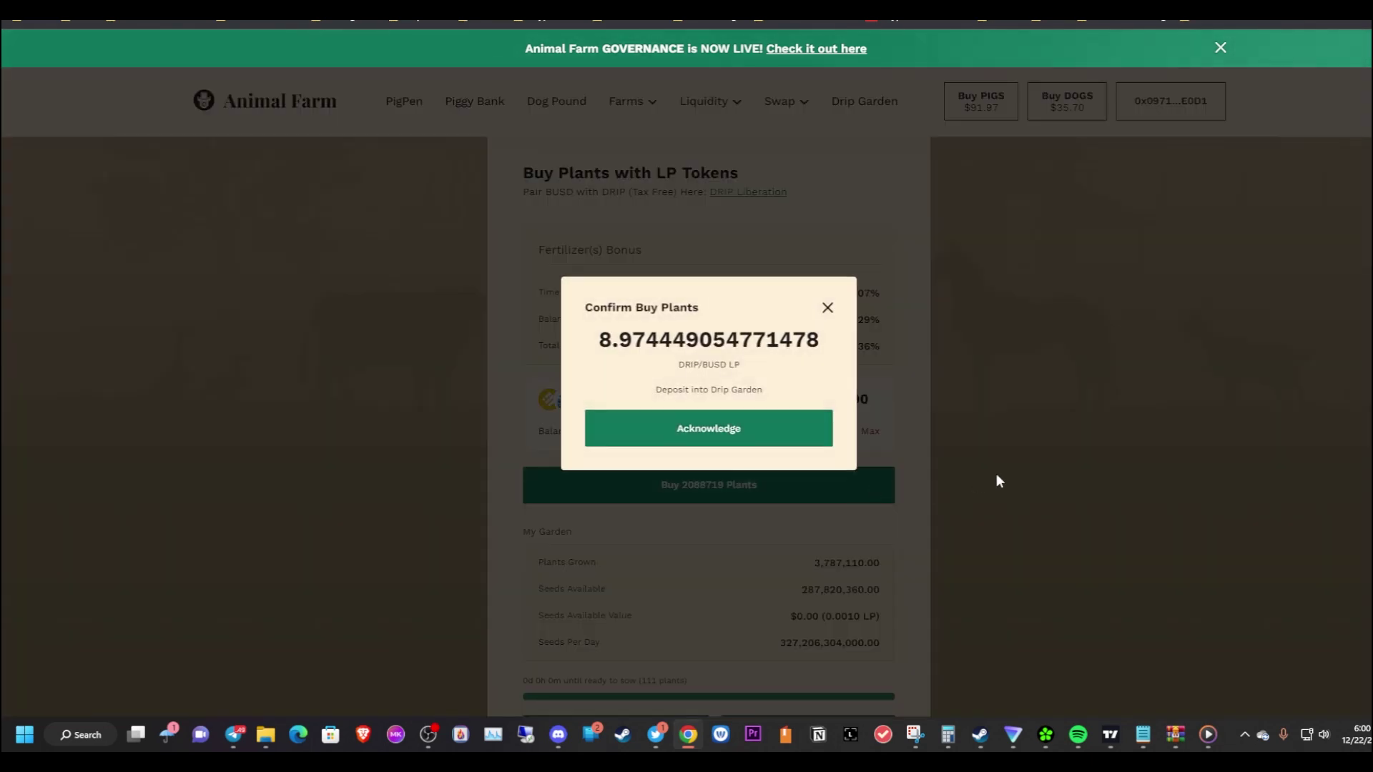
{"action": "left_click", "coordinate": [815, 449]}
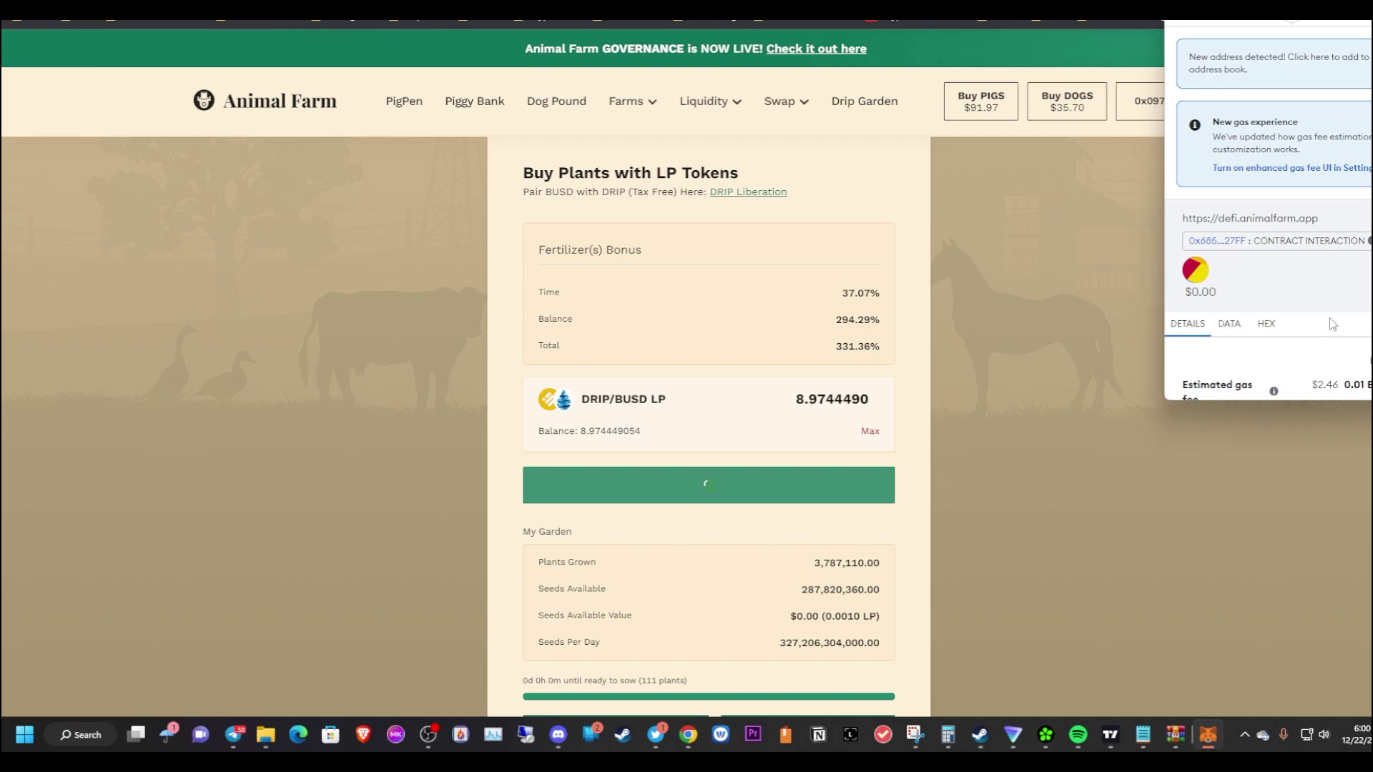
{"action": "scroll", "coordinate": [1333, 324], "scroll_direction": "down", "scroll_amount": 3}
{"action": "left_click", "coordinate": [1312, 368]}
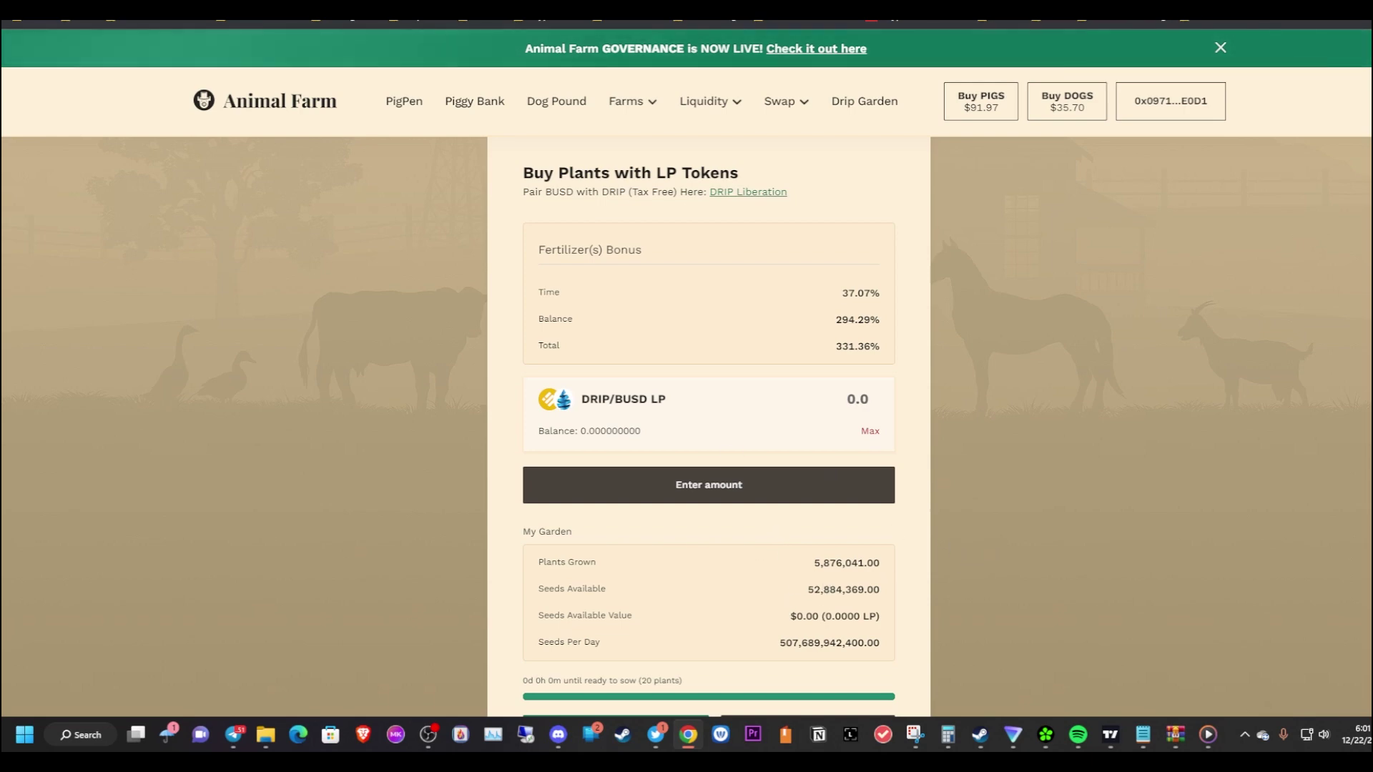
Switch to the Garden Overview dashboard showing 5,876,041 plants and 3.18 USD daily returns
{"action": "key", "text": "ctrl+Tab"}
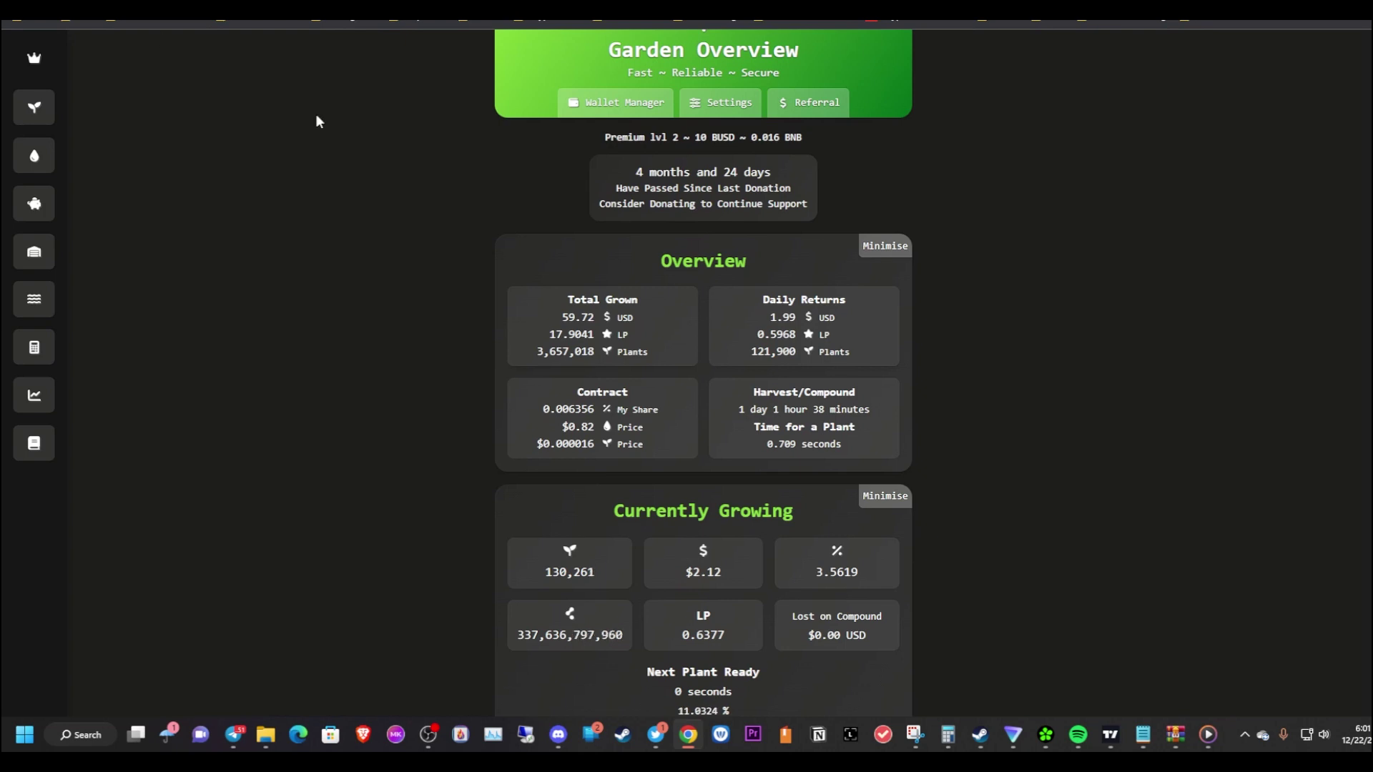